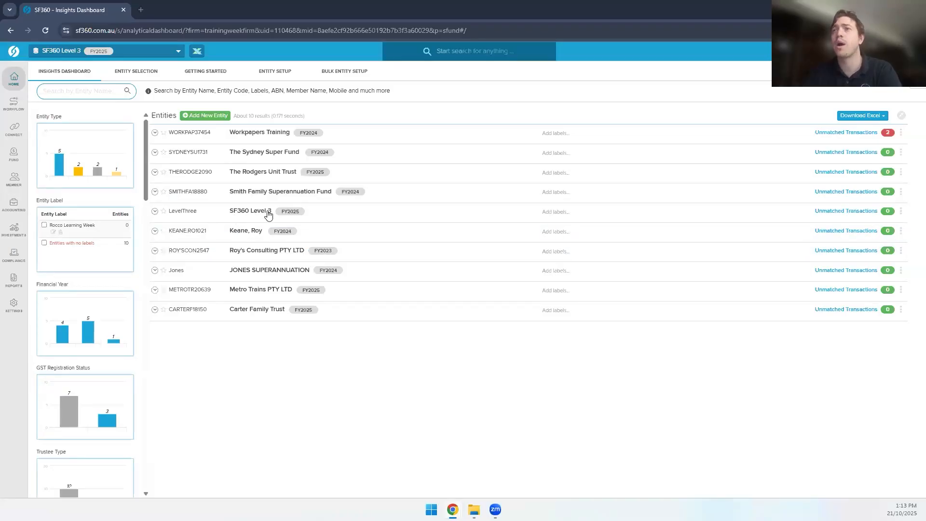
Step: Open the Smith Family Superannuation Fund's FY2024 dashboard and copy its SmartDocs email address
{"action": "left_click", "coordinate": [264, 193]}
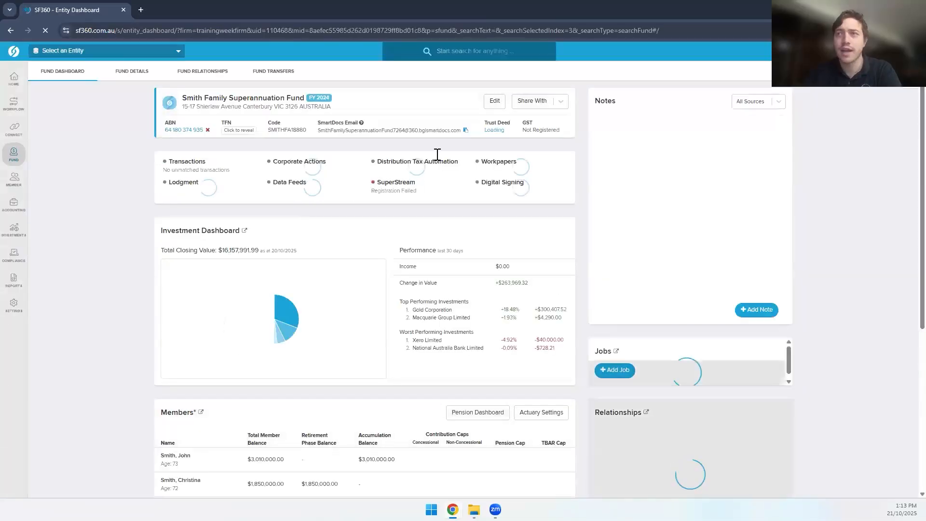
{"action": "left_click_drag", "start_coordinate": [328, 122], "coordinate": [348, 123]}
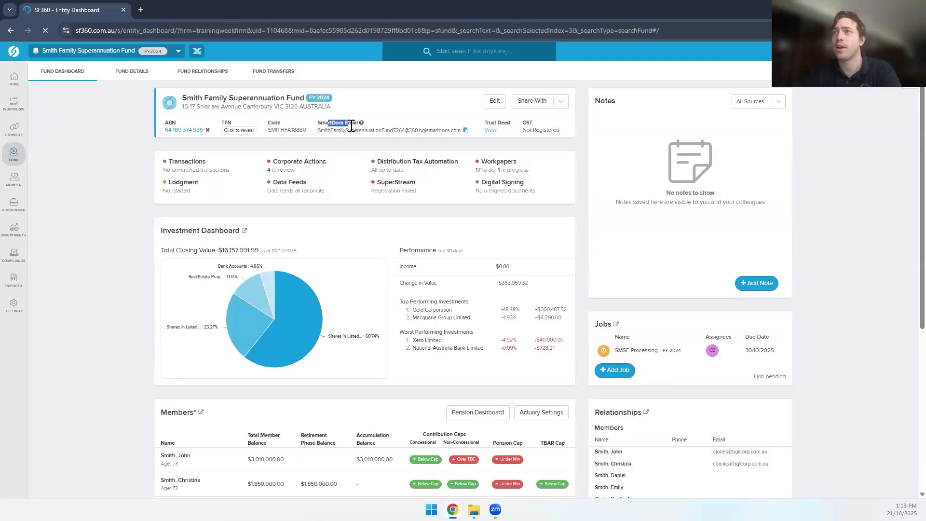
{"action": "left_click_drag", "start_coordinate": [441, 129], "coordinate": [440, 130]}
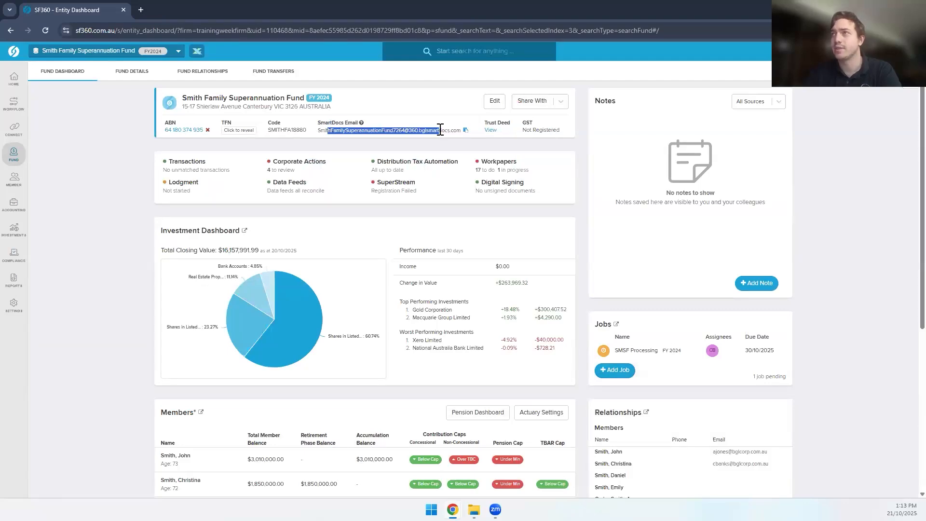
{"action": "left_click", "coordinate": [440, 129]}
{"action": "left_click", "coordinate": [466, 130]}
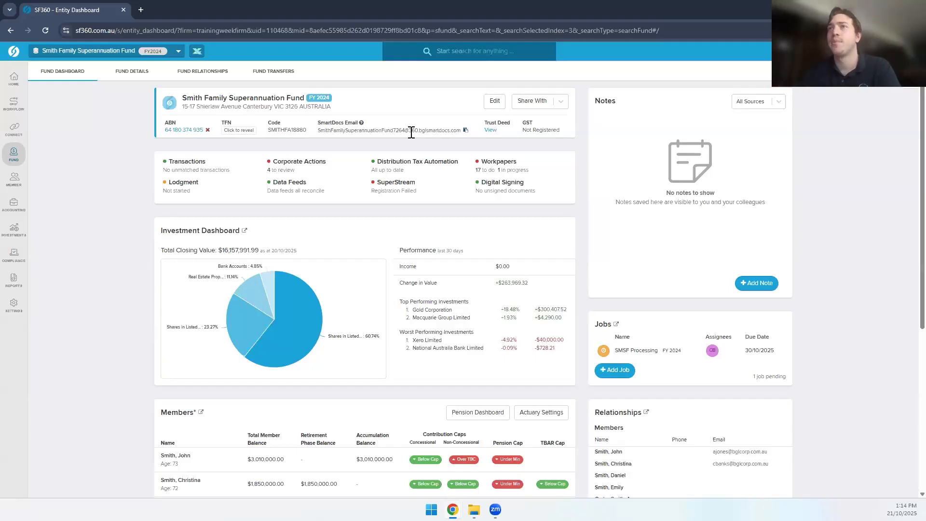
Step: Return Home, open the SF360 Level 3 fund, and go to Reports > Documents
{"action": "mouse_move", "coordinate": [11, 150]}
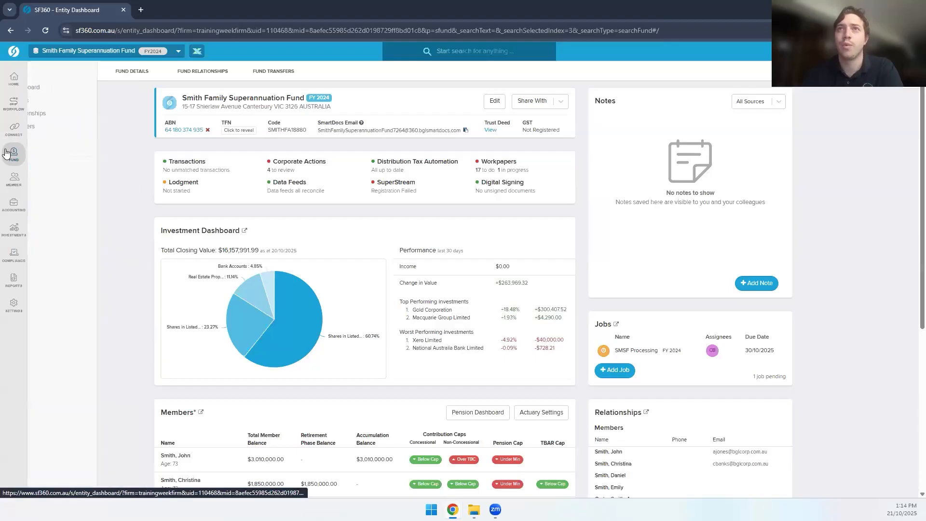
{"action": "left_click", "coordinate": [14, 78]}
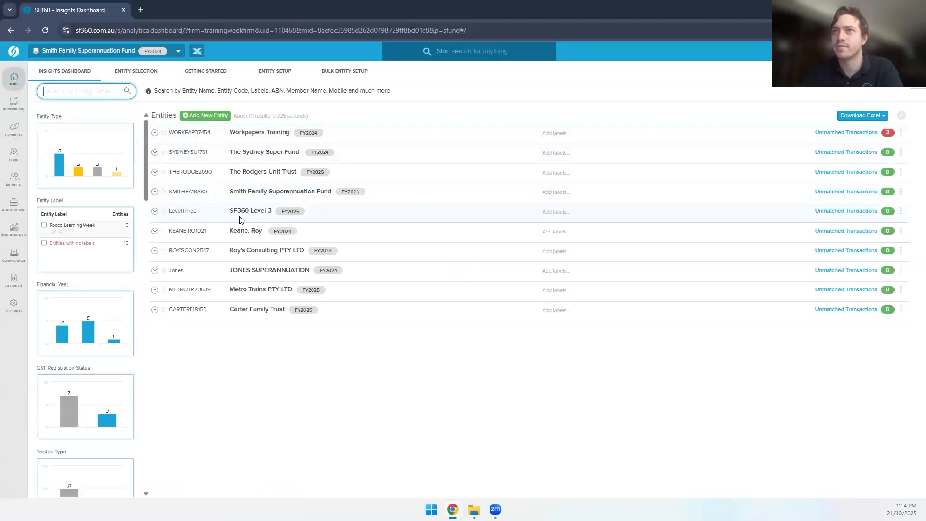
{"action": "left_click", "coordinate": [240, 211]}
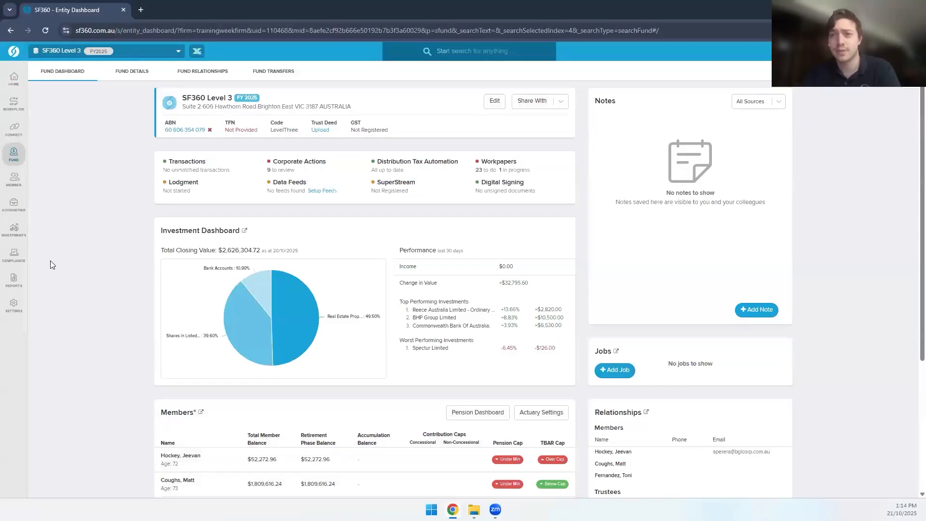
{"action": "mouse_move", "coordinate": [19, 282]}
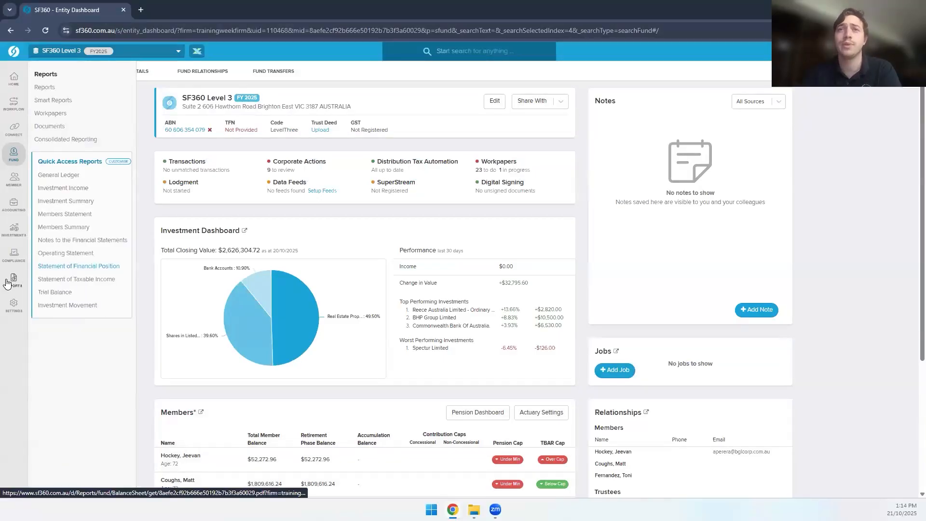
{"action": "left_click", "coordinate": [45, 128]}
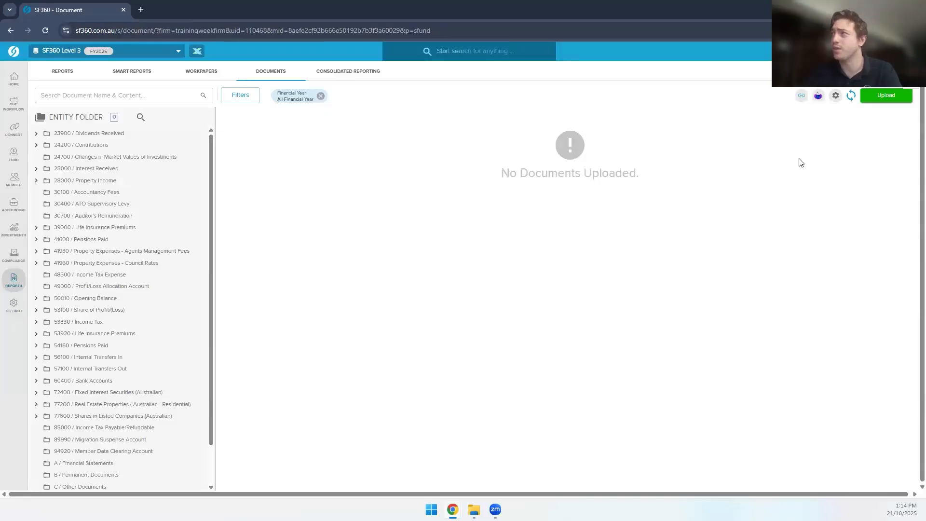
Step: Add A Trust Deed Sample, Bank Wind Up for Level 3 and ContractNotesforL3 PDFs to the upload dialog
{"action": "left_click", "coordinate": [873, 98]}
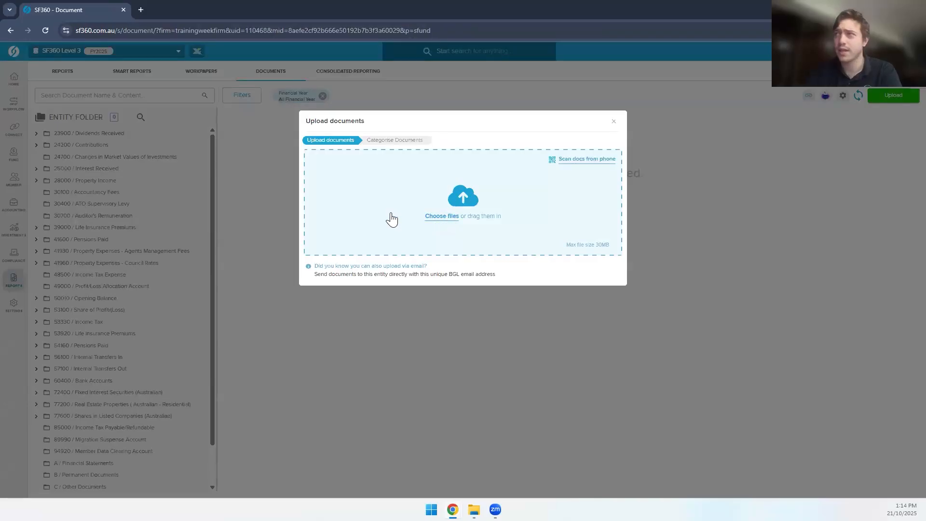
{"action": "left_click", "coordinate": [573, 164]}
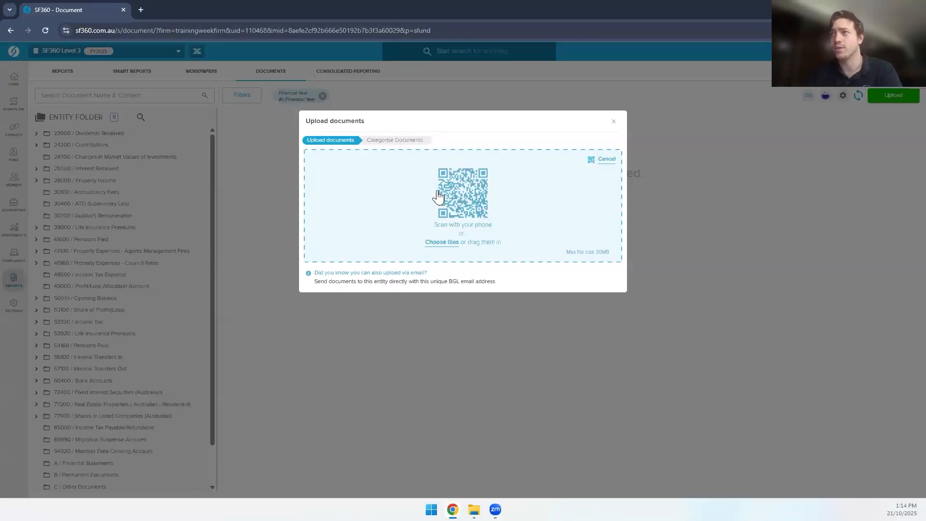
{"action": "left_click", "coordinate": [440, 248]}
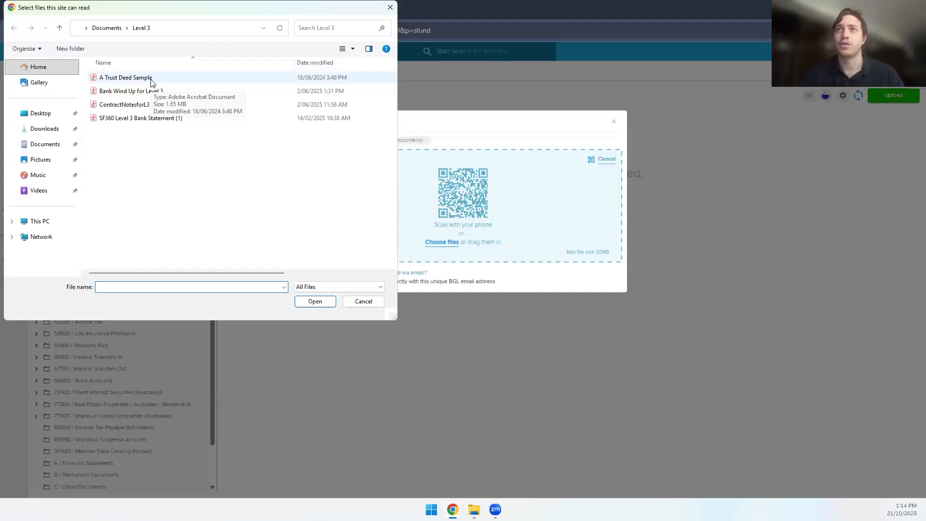
{"action": "left_click", "coordinate": [150, 81]}
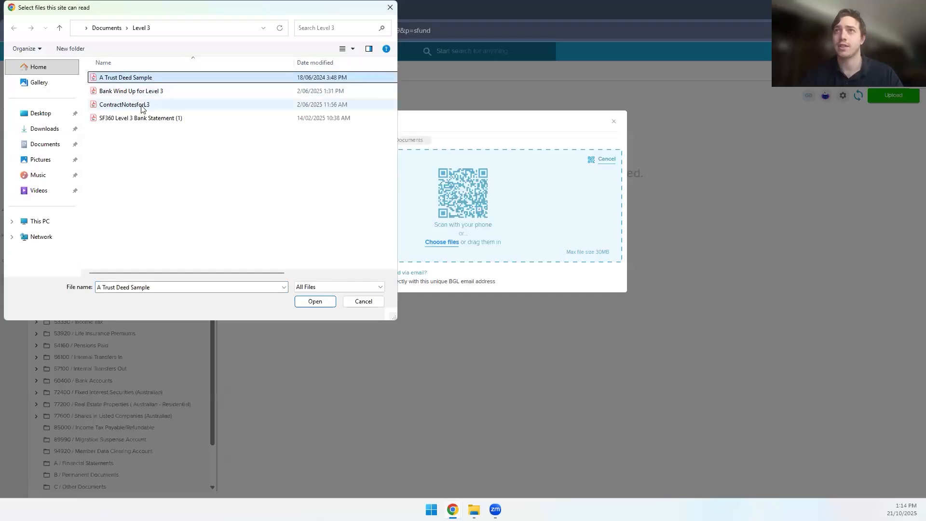
{"action": "left_click", "coordinate": [142, 109], "text": "shift"}
{"action": "left_click", "coordinate": [308, 303]}
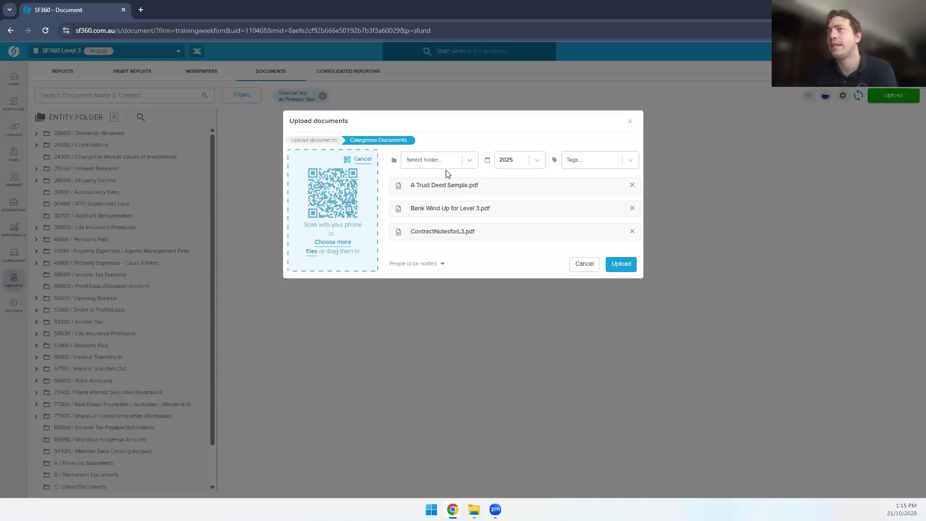
Step: Tag all three uploads as CONTRACT NOTES for year 2025
{"action": "left_click", "coordinate": [421, 161]}
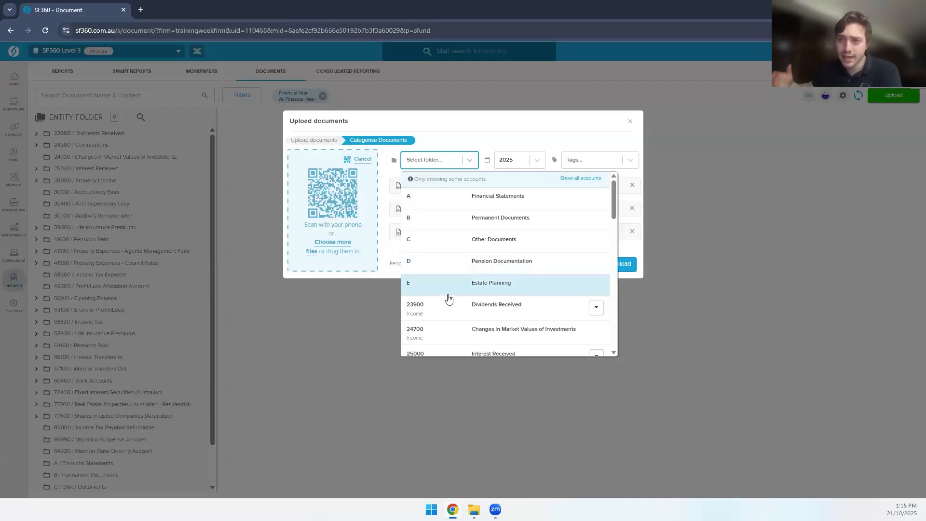
{"action": "left_click", "coordinate": [386, 242]}
{"action": "left_click", "coordinate": [427, 160]}
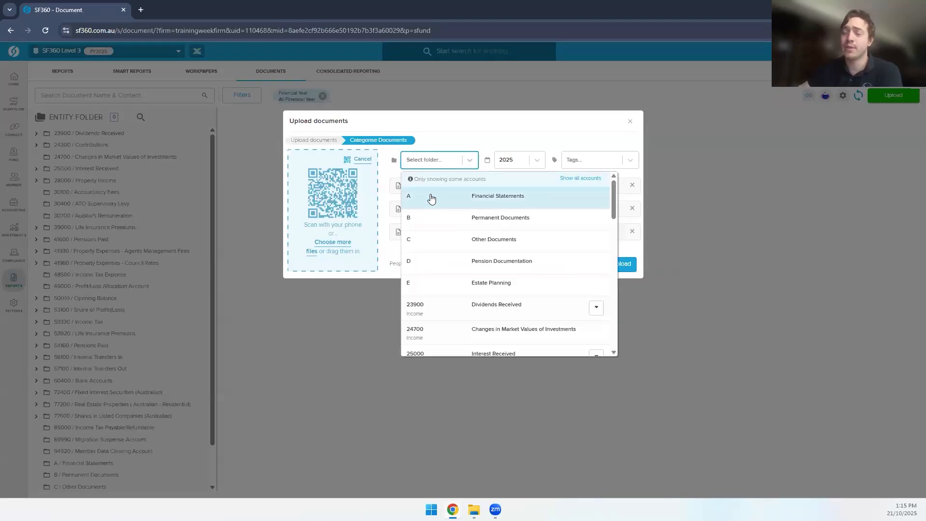
{"action": "left_click", "coordinate": [480, 140]}
{"action": "left_click", "coordinate": [517, 167]}
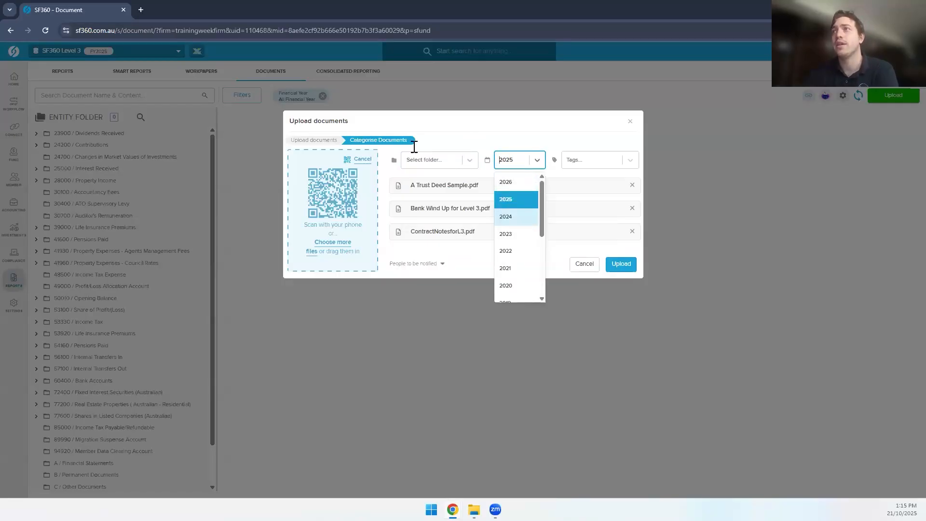
{"action": "left_click", "coordinate": [530, 146]}
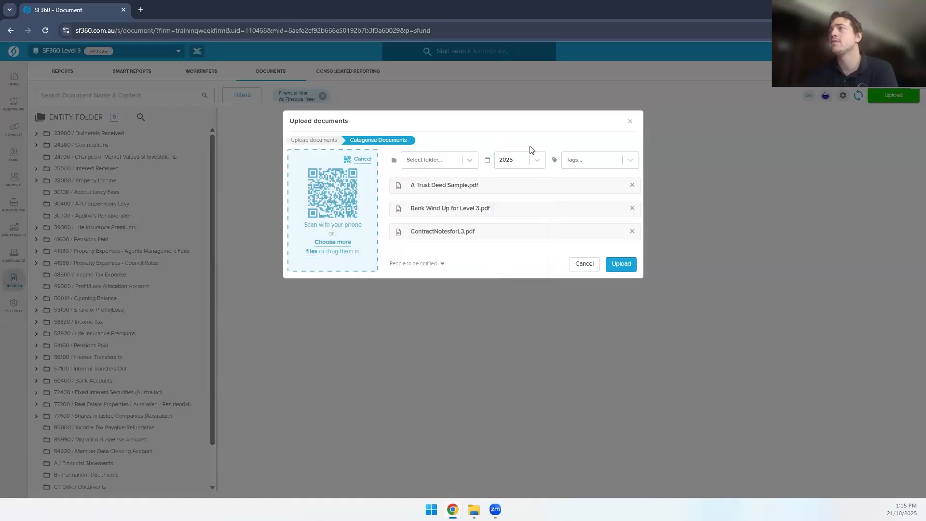
{"action": "left_click", "coordinate": [582, 167]}
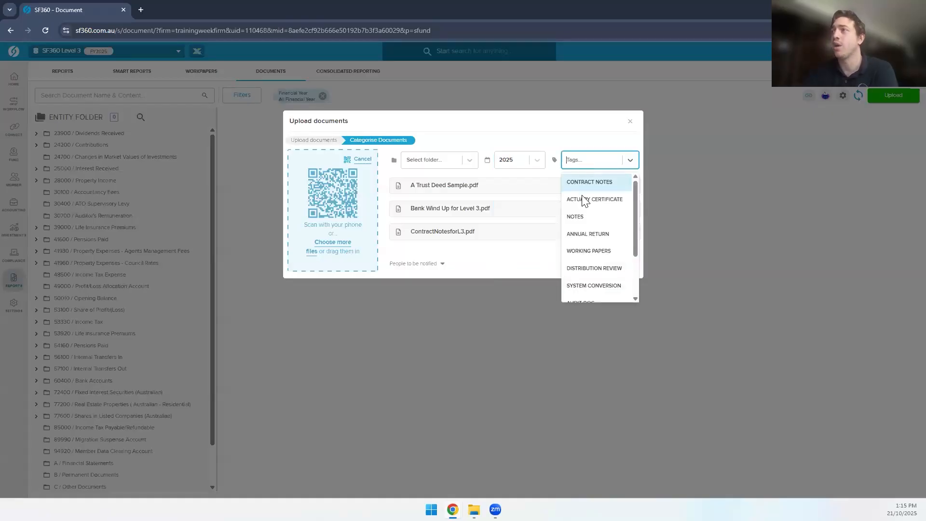
{"action": "left_click", "coordinate": [599, 185]}
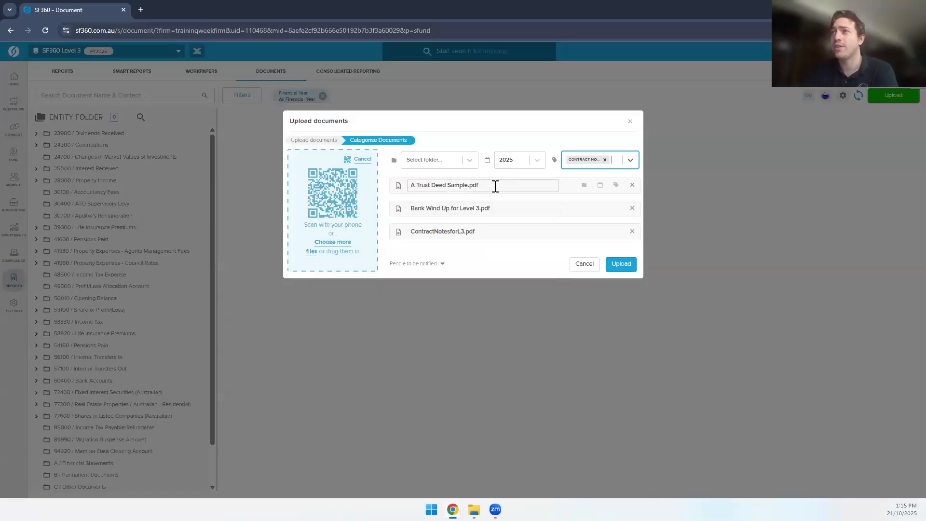
Step: File A Trust Deed Sample under B - Permanent Documents and upload the three PDFs
{"action": "left_click", "coordinate": [583, 186]}
{"action": "left_click", "coordinate": [427, 201]}
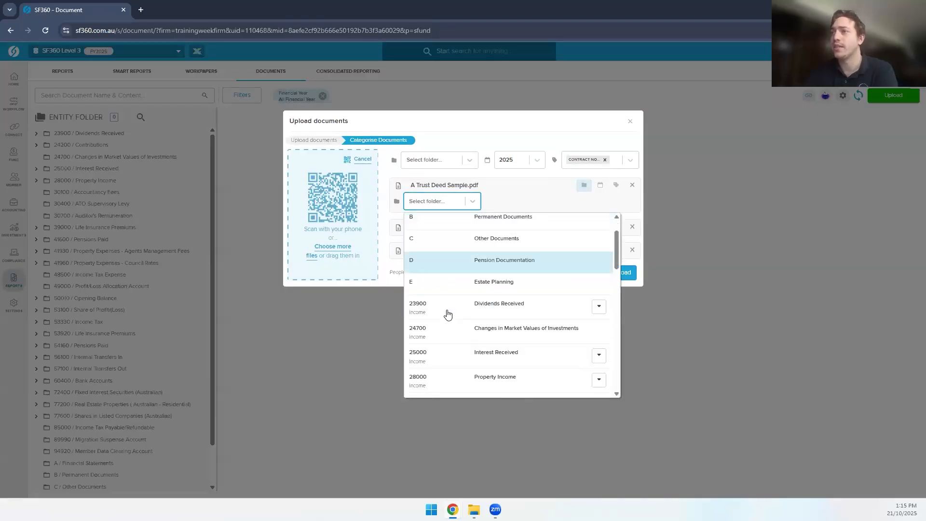
{"action": "left_click", "coordinate": [502, 222]}
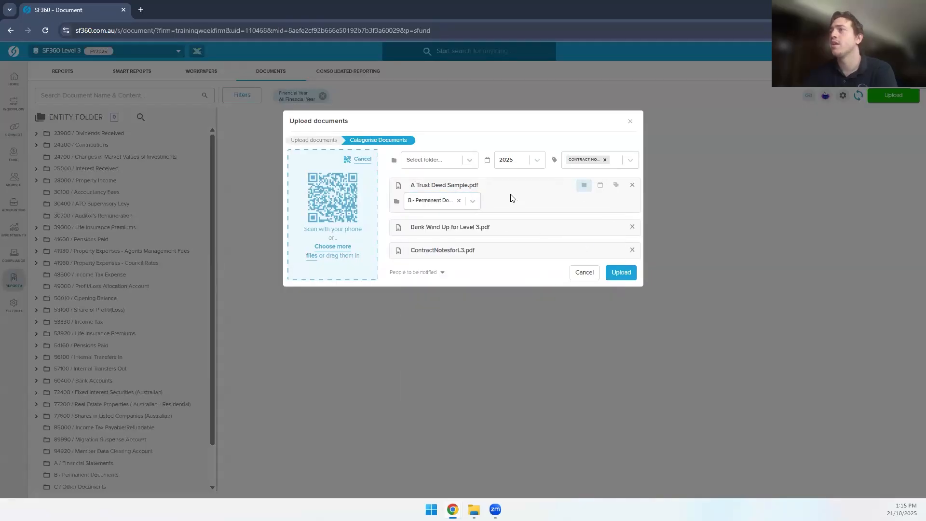
{"action": "left_click", "coordinate": [621, 273]}
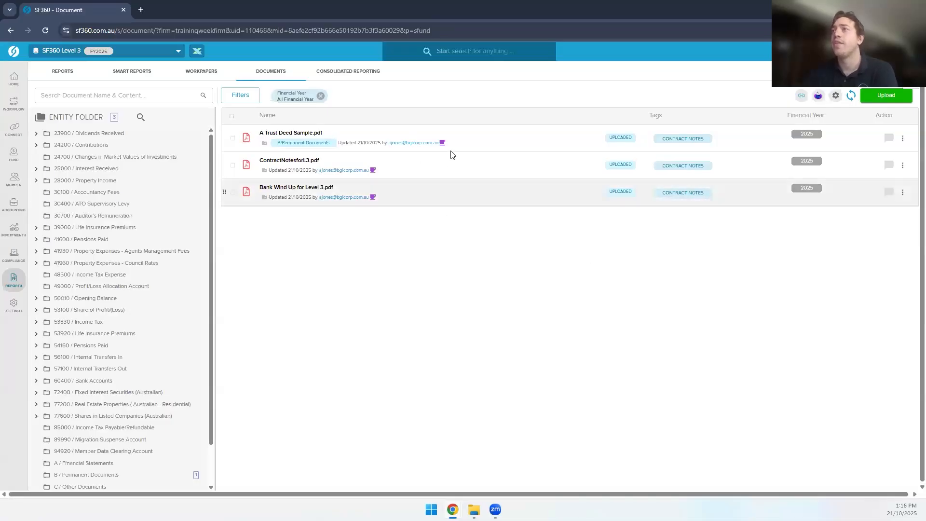
Step: Check the SmartDocs extraction status of the three uploaded CONTRACT NOTES 2025 PDFs
{"action": "mouse_move", "coordinate": [373, 172]}
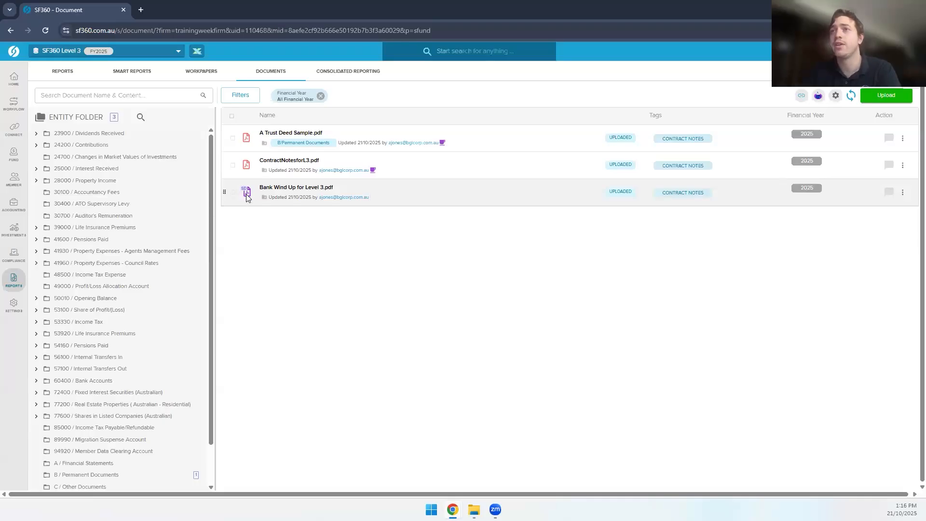
{"action": "mouse_move", "coordinate": [248, 197]}
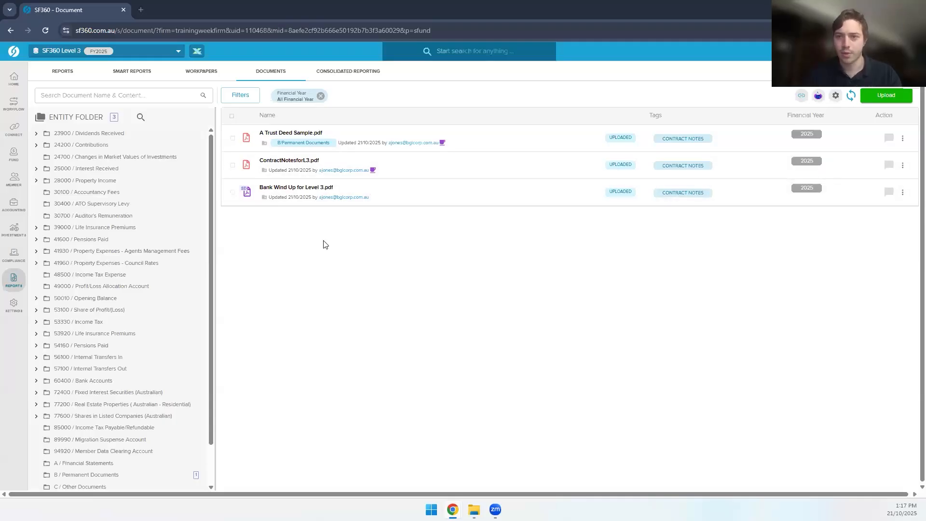
{"action": "key", "text": "alt+Tab"}
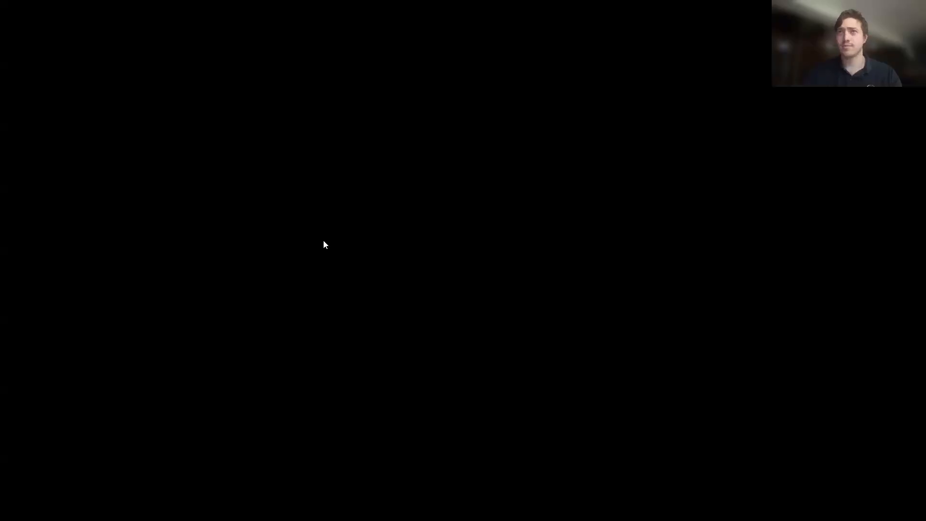
{"action": "key", "text": "Right"}
{"action": "key", "text": "Right"}
{"action": "key", "text": "Left"}
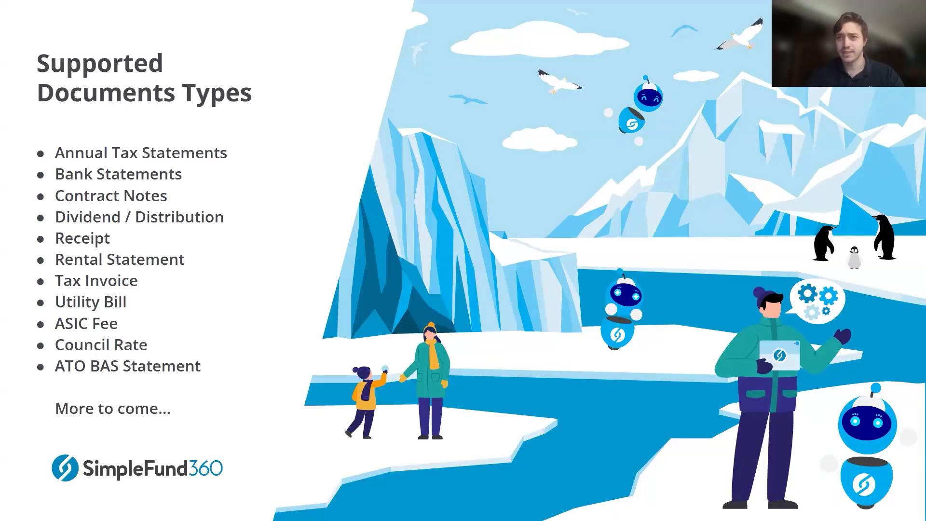
{"action": "key", "text": "Escape"}
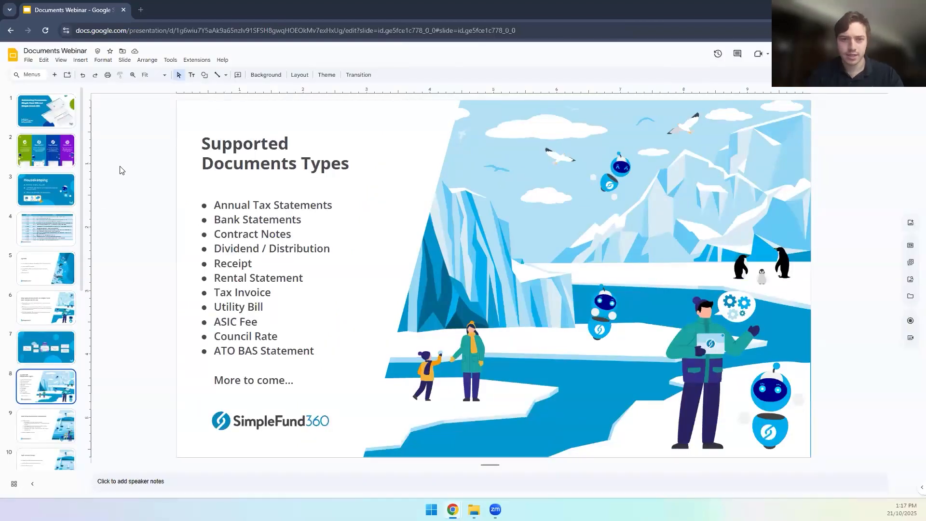
{"action": "key", "text": "alt+Tab"}
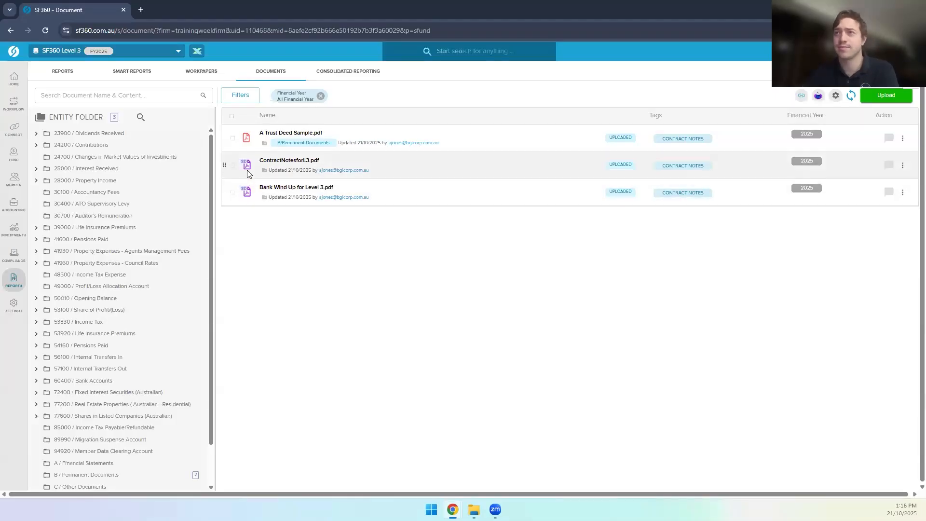
Step: Open ContractNotesforL3.pdf to view the Selfwealth sell confirmation for 10 AMZN ($3,122.42)
{"action": "left_click", "coordinate": [303, 162]}
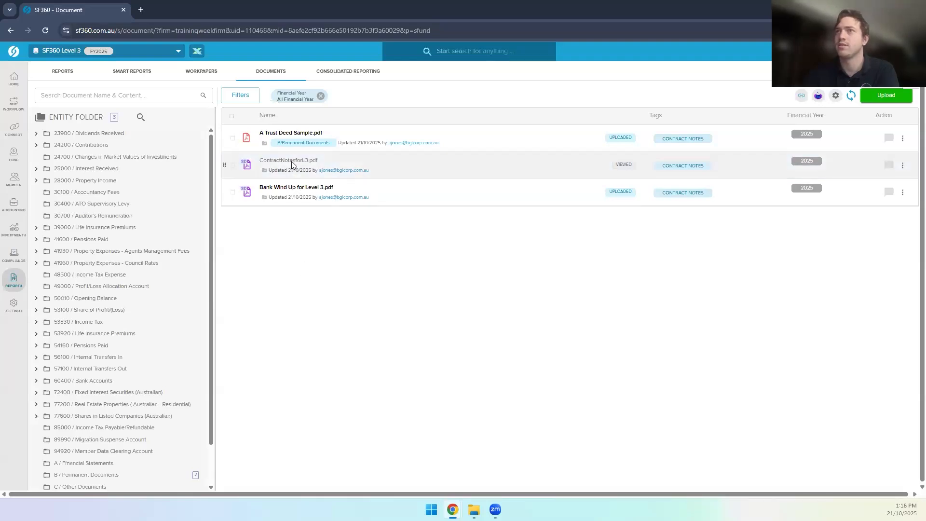
{"action": "left_click", "coordinate": [300, 165]}
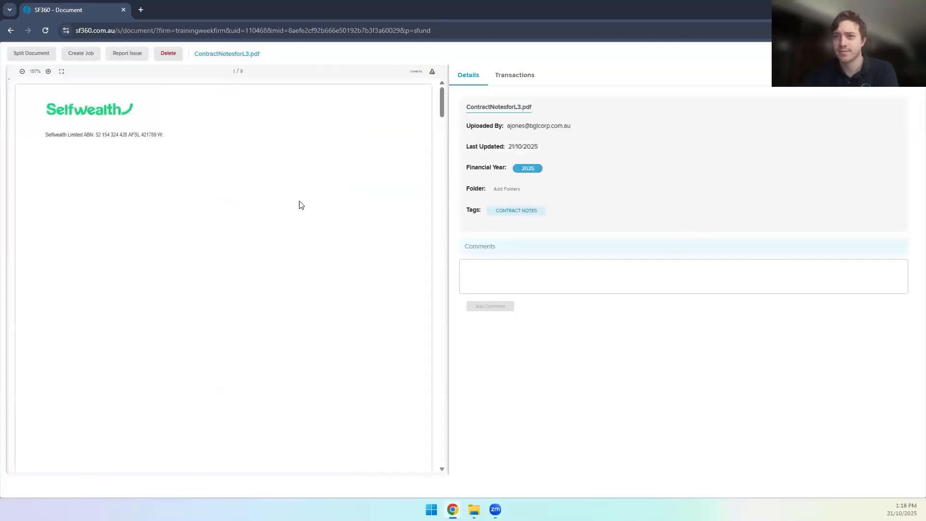
{"action": "scroll", "coordinate": [241, 210], "scroll_direction": "down", "scroll_amount": 3}
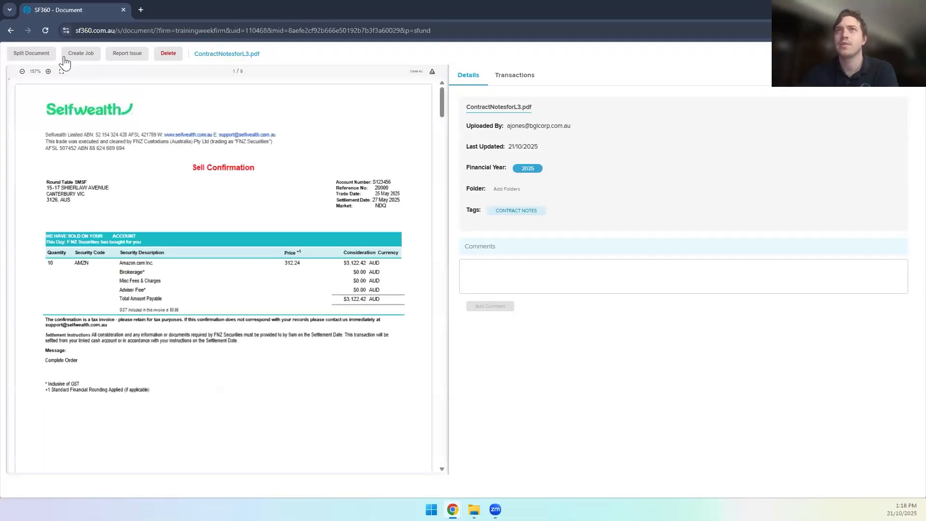
Step: Create a job with the five suggested AMZN sell-confirmation review tasks, assigned to a team member
{"action": "left_click", "coordinate": [90, 60]}
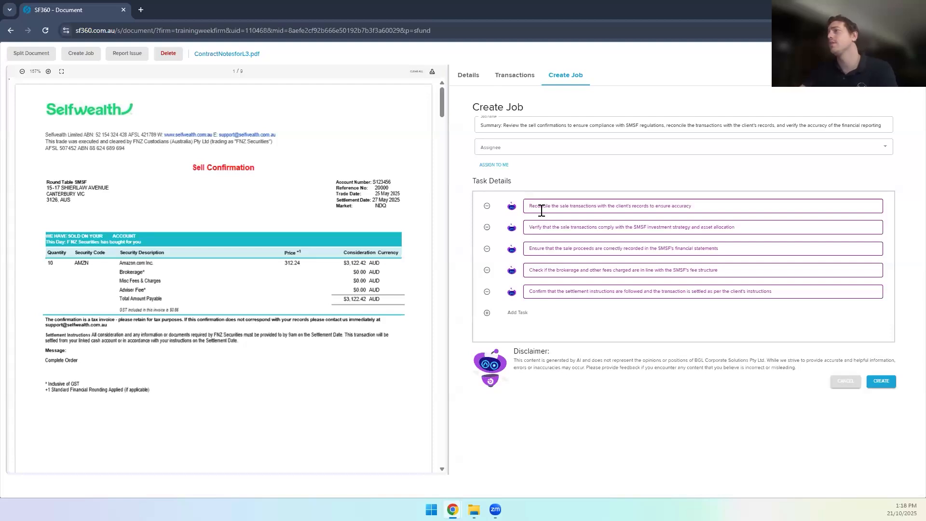
{"action": "left_click", "coordinate": [509, 148]}
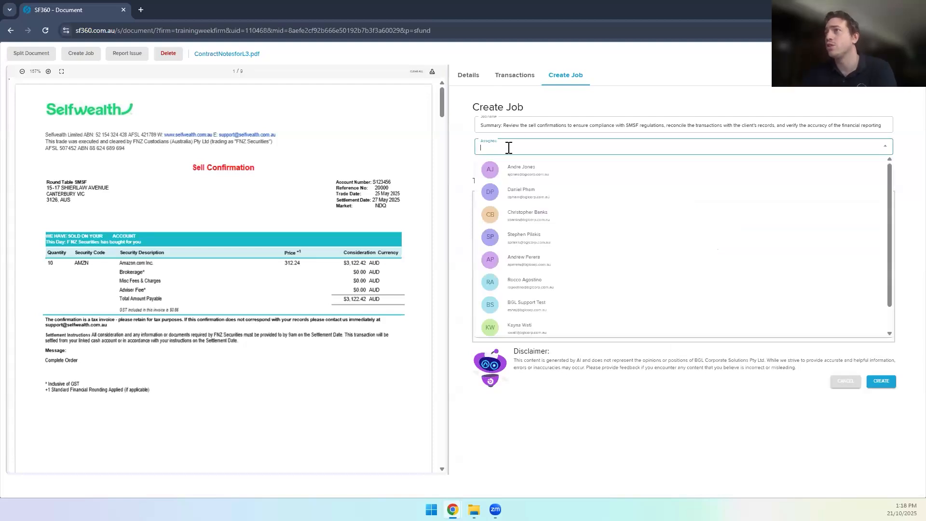
{"action": "left_click", "coordinate": [530, 173]}
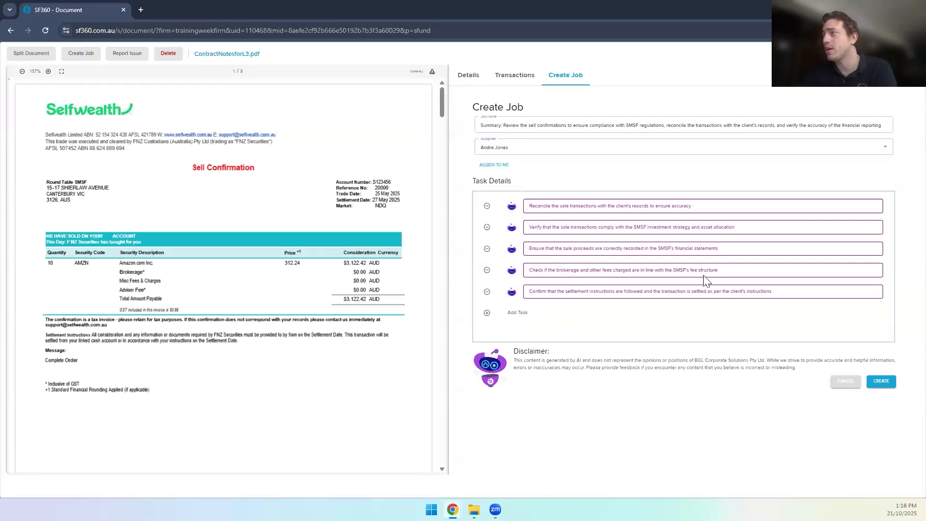
{"action": "left_click", "coordinate": [887, 388]}
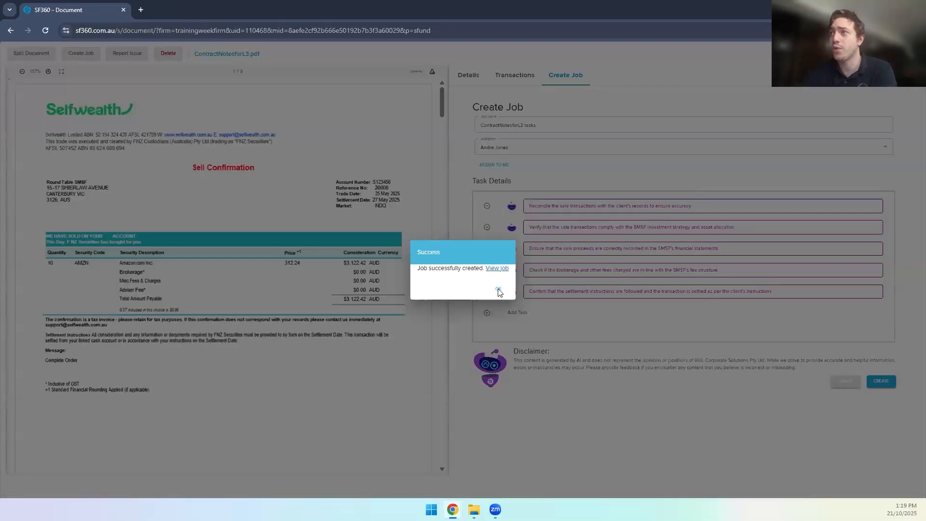
{"action": "left_click", "coordinate": [498, 288]}
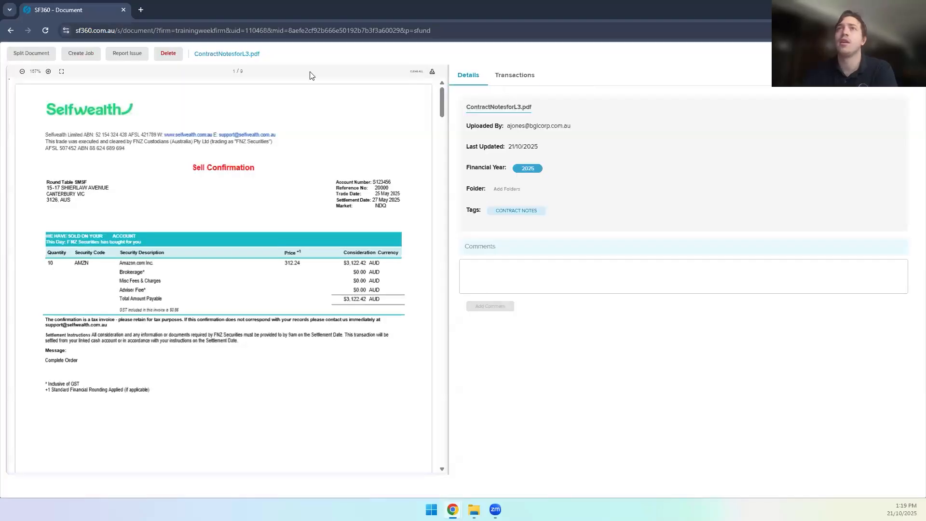
{"action": "left_click", "coordinate": [129, 55]}
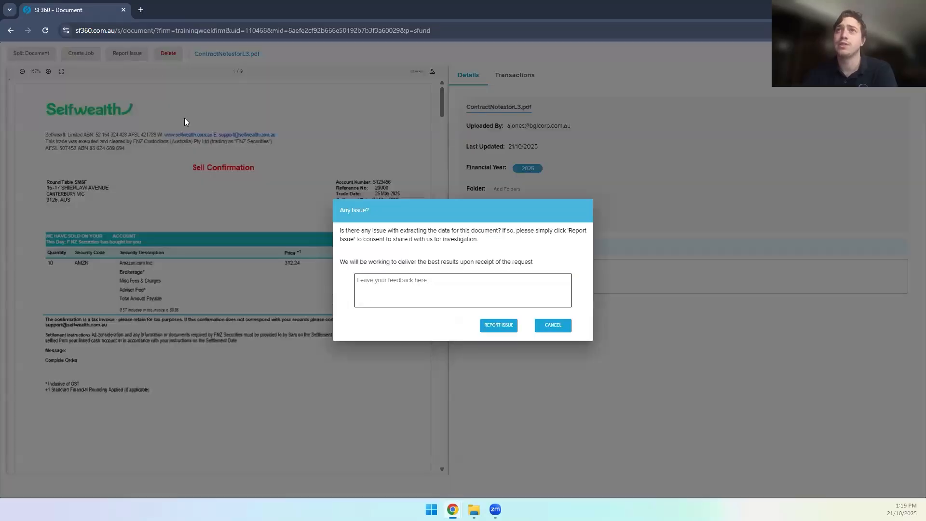
{"action": "left_click", "coordinate": [393, 285]}
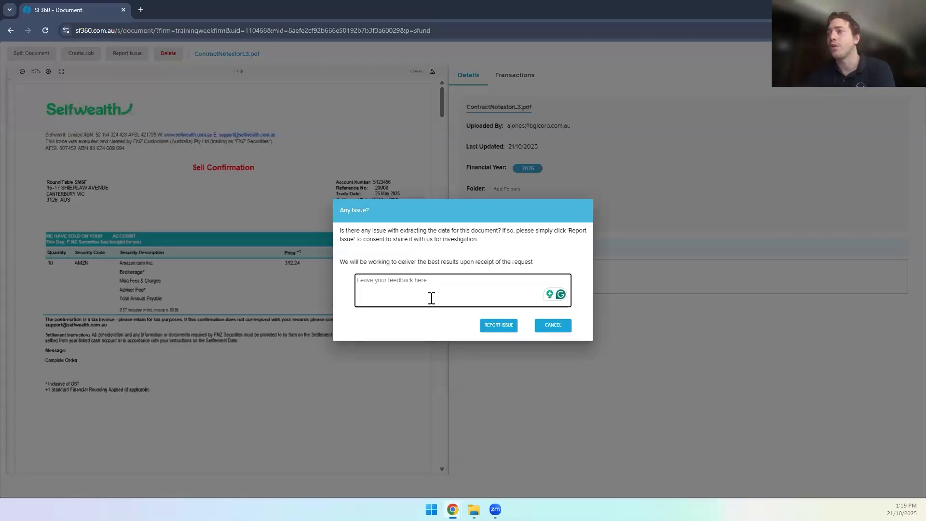
{"action": "left_click", "coordinate": [289, 181]}
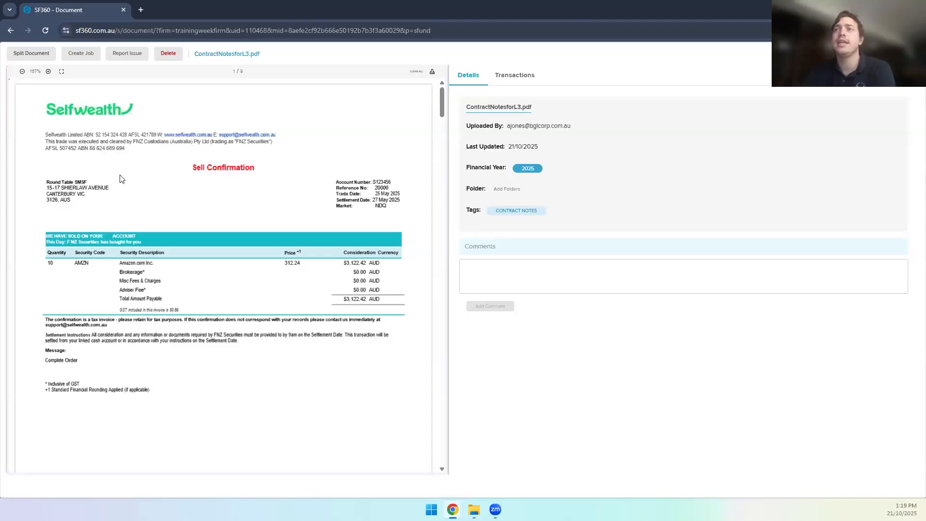
Step: Review the contract note pages, then show the one-page split ranges tagged 2025 CONTRACT NOTES
{"action": "scroll", "coordinate": [121, 179], "scroll_direction": "down", "scroll_amount": 14}
{"action": "scroll", "coordinate": [121, 179], "scroll_direction": "down", "scroll_amount": 20}
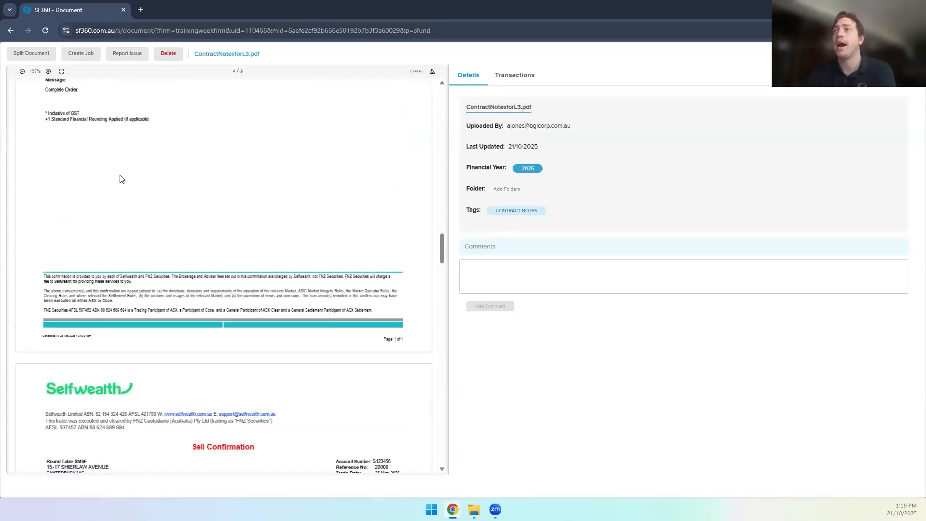
{"action": "scroll", "coordinate": [121, 179], "scroll_direction": "down", "scroll_amount": 12}
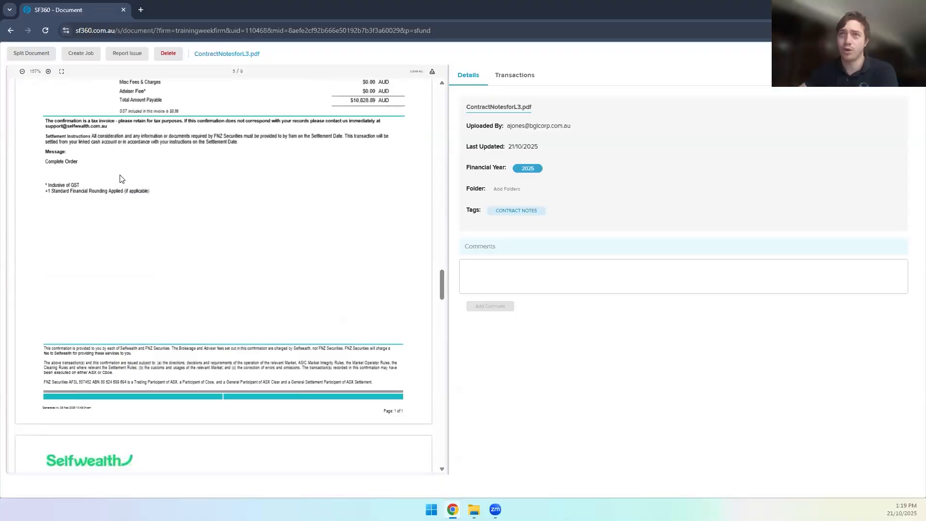
{"action": "scroll", "coordinate": [120, 179], "scroll_direction": "down", "scroll_amount": 10}
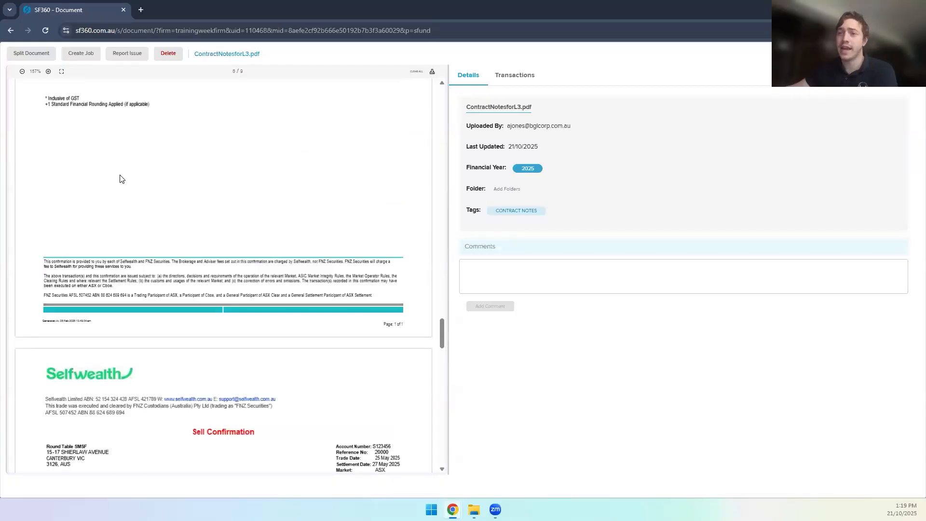
{"action": "scroll", "coordinate": [122, 179], "scroll_direction": "up", "scroll_amount": 20}
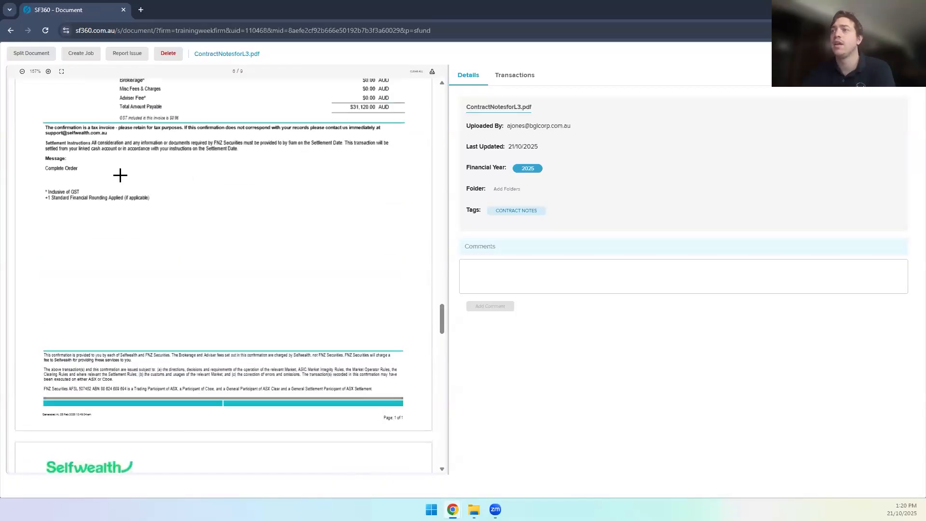
{"action": "scroll", "coordinate": [121, 179], "scroll_direction": "up", "scroll_amount": 2}
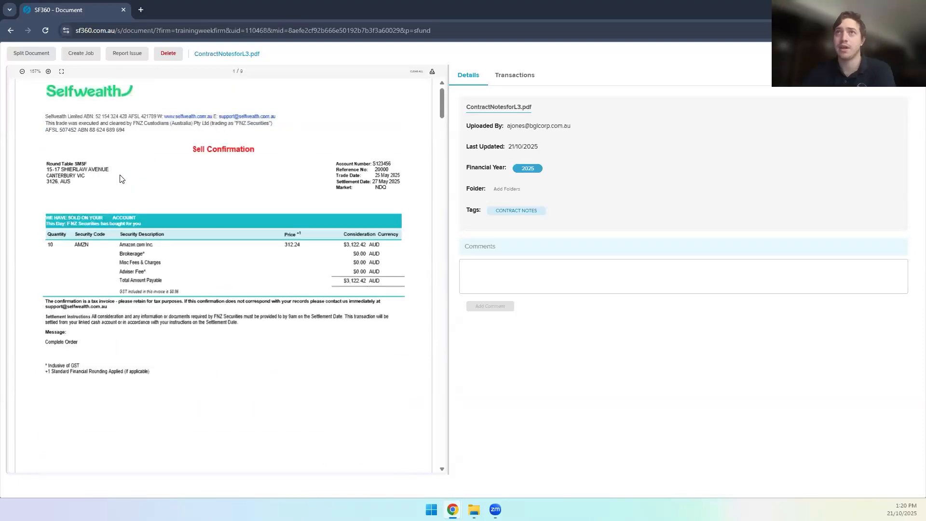
{"action": "scroll", "coordinate": [121, 179], "scroll_direction": "up", "scroll_amount": 1}
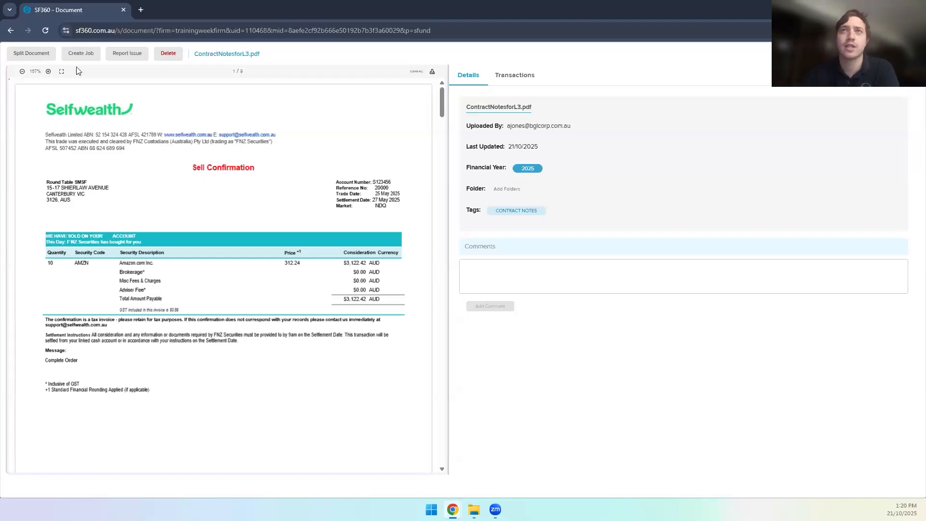
{"action": "left_click", "coordinate": [32, 54]}
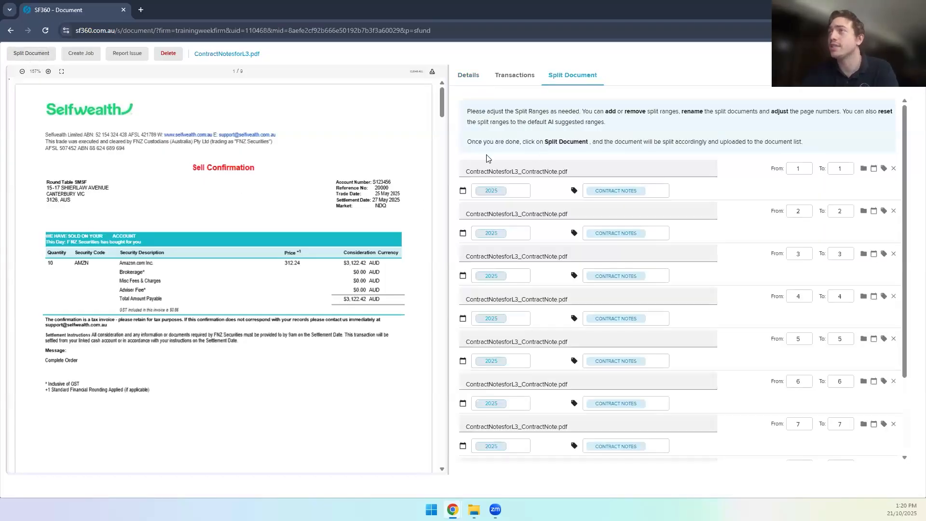
{"action": "left_click_drag", "start_coordinate": [484, 172], "coordinate": [532, 173]}
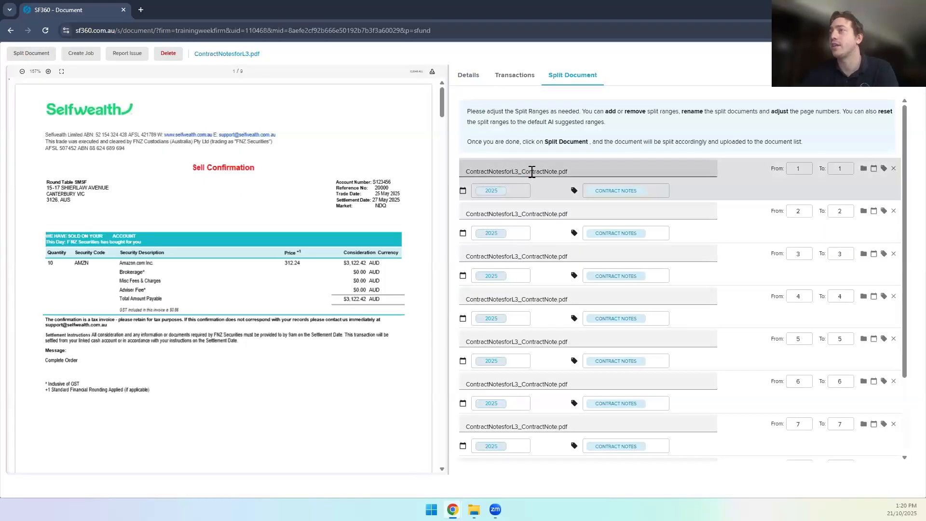
{"action": "left_click", "coordinate": [532, 172]}
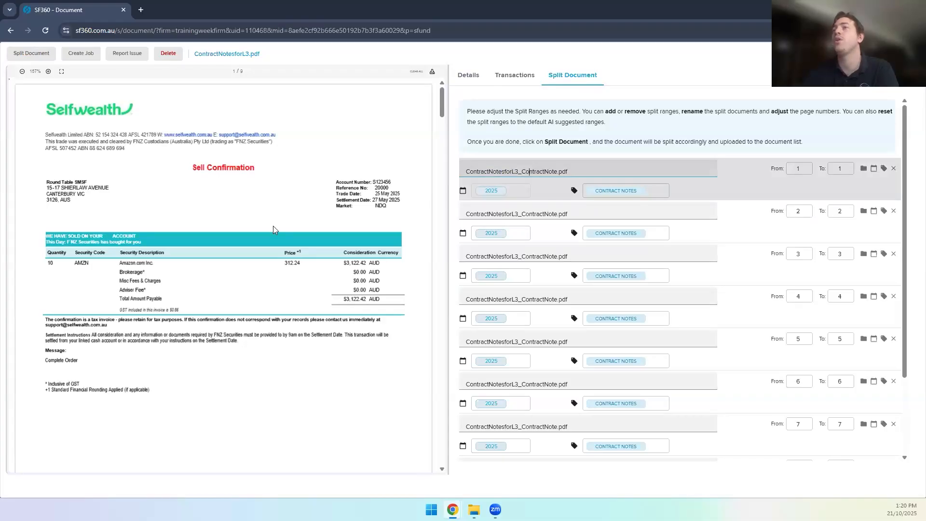
{"action": "scroll", "coordinate": [273, 226], "scroll_direction": "down", "scroll_amount": 5}
{"action": "scroll", "coordinate": [273, 230], "scroll_direction": "down", "scroll_amount": 5}
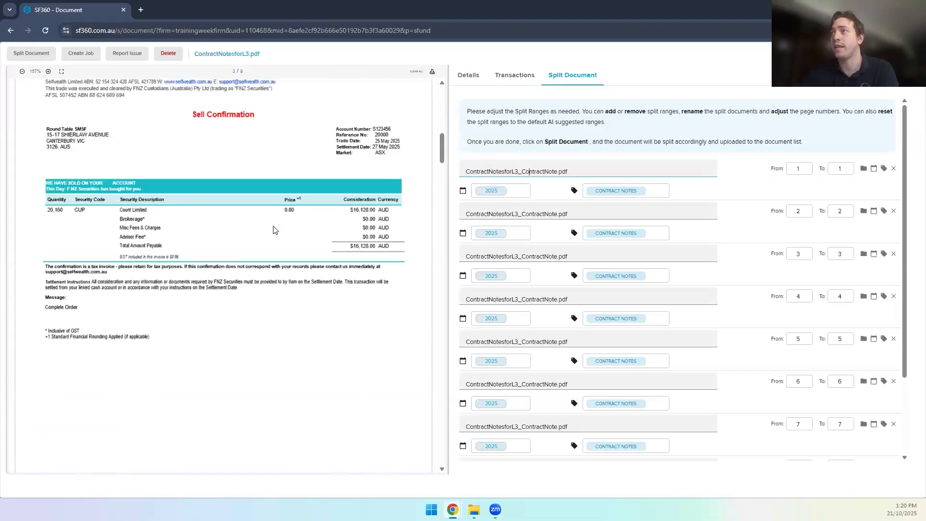
{"action": "scroll", "coordinate": [284, 302], "scroll_direction": "up", "scroll_amount": 5}
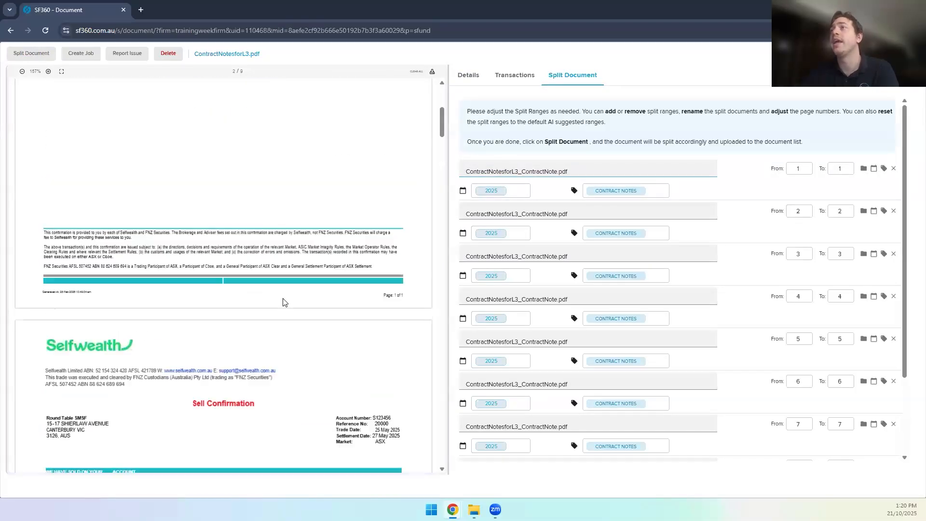
{"action": "scroll", "coordinate": [283, 303], "scroll_direction": "up", "scroll_amount": 5}
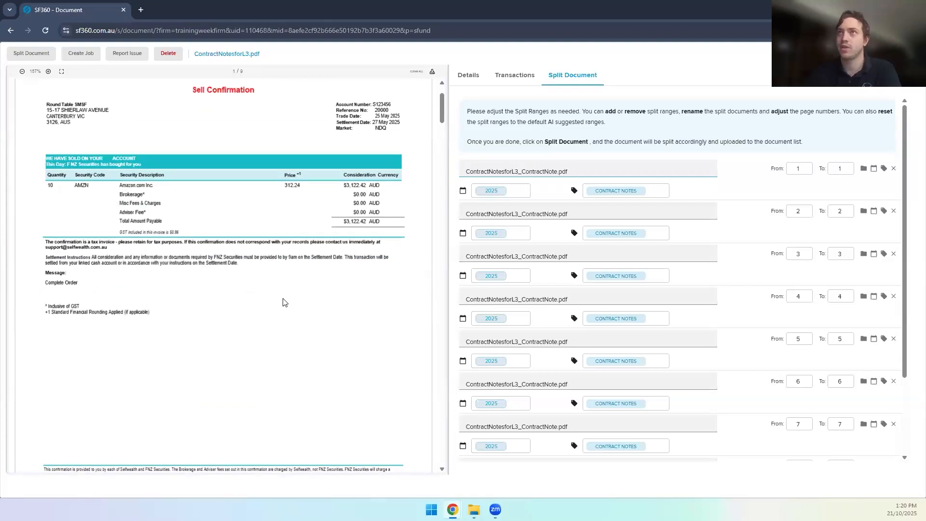
{"action": "scroll", "coordinate": [283, 303], "scroll_direction": "down", "scroll_amount": 4}
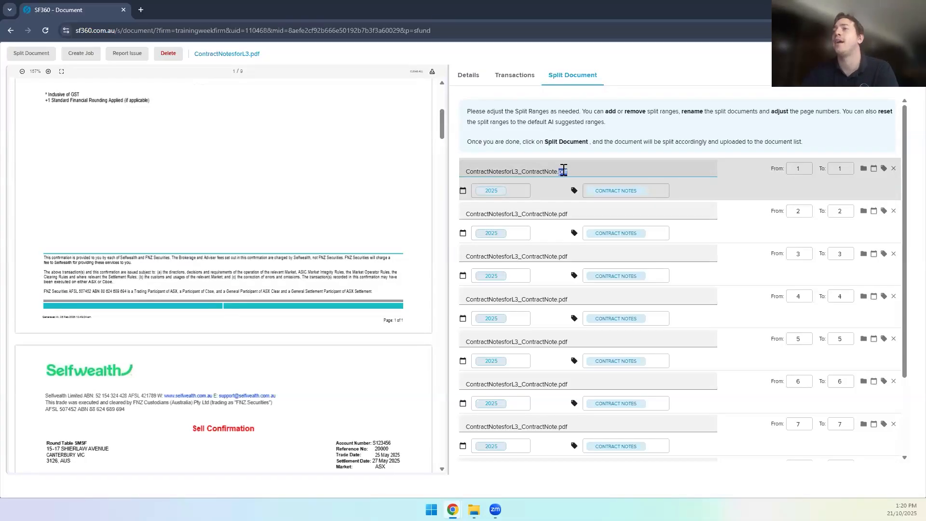
{"action": "triple_click", "coordinate": [535, 170]}
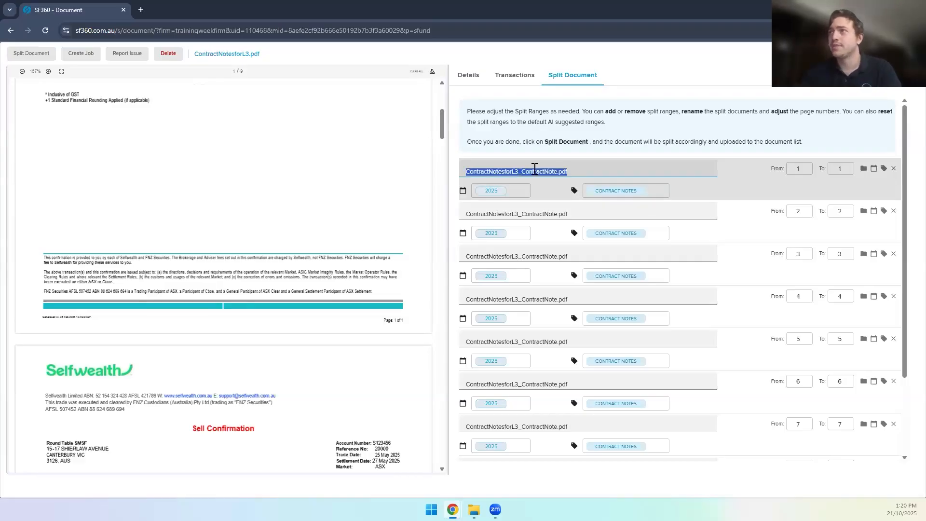
{"action": "scroll", "coordinate": [283, 194], "scroll_direction": "down", "scroll_amount": 5}
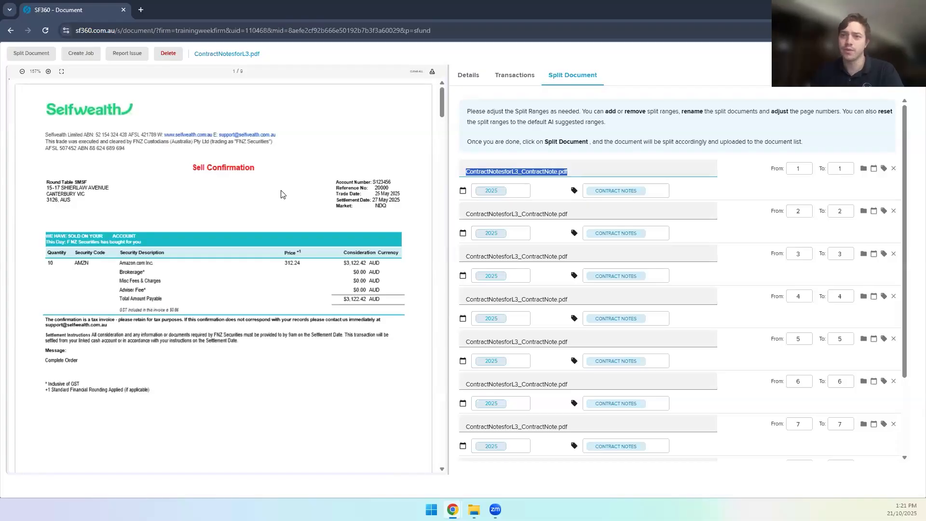
{"action": "left_click", "coordinate": [595, 199]}
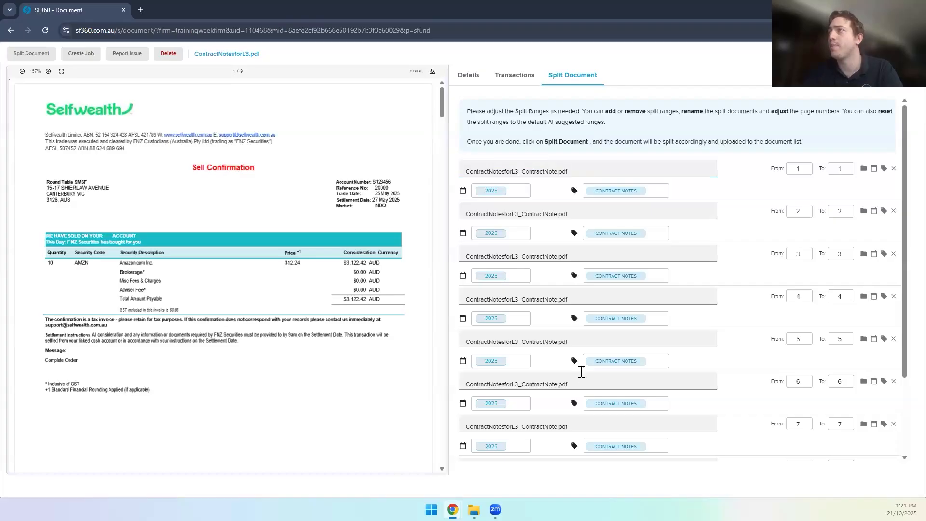
{"action": "scroll", "coordinate": [581, 371], "scroll_direction": "down", "scroll_amount": 2}
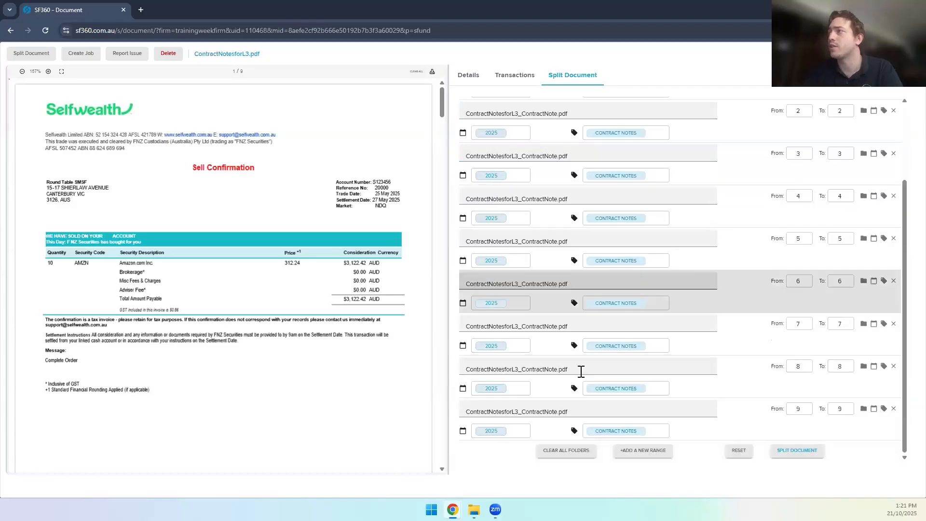
{"action": "left_click", "coordinate": [800, 451]}
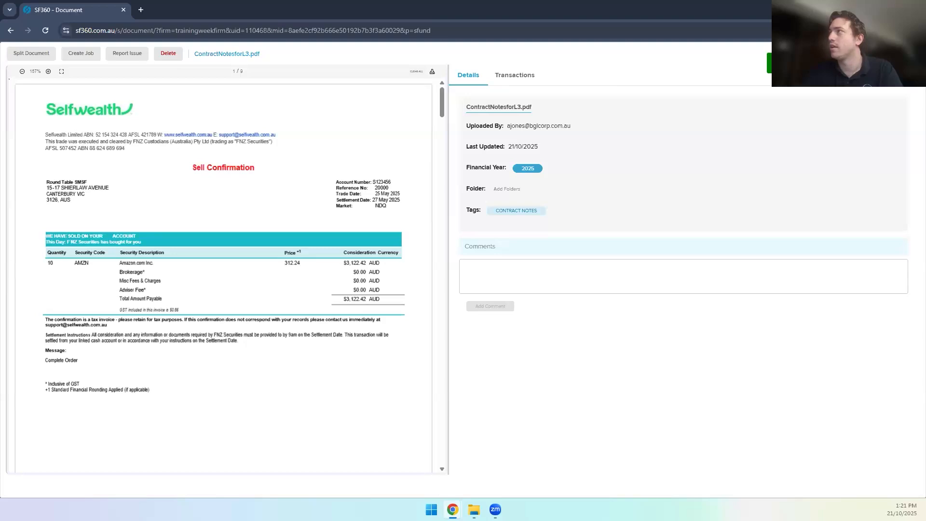
{"action": "left_click", "coordinate": [911, 53]}
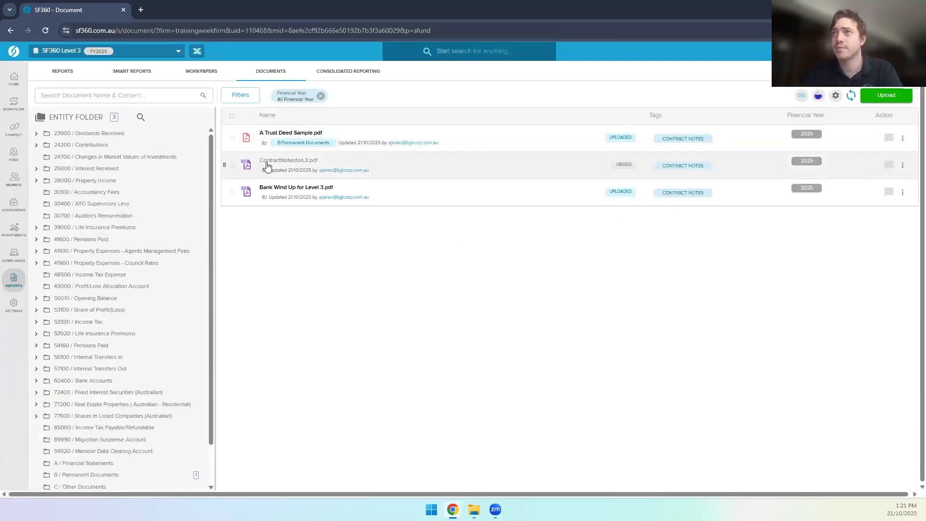
{"action": "left_click", "coordinate": [46, 30]}
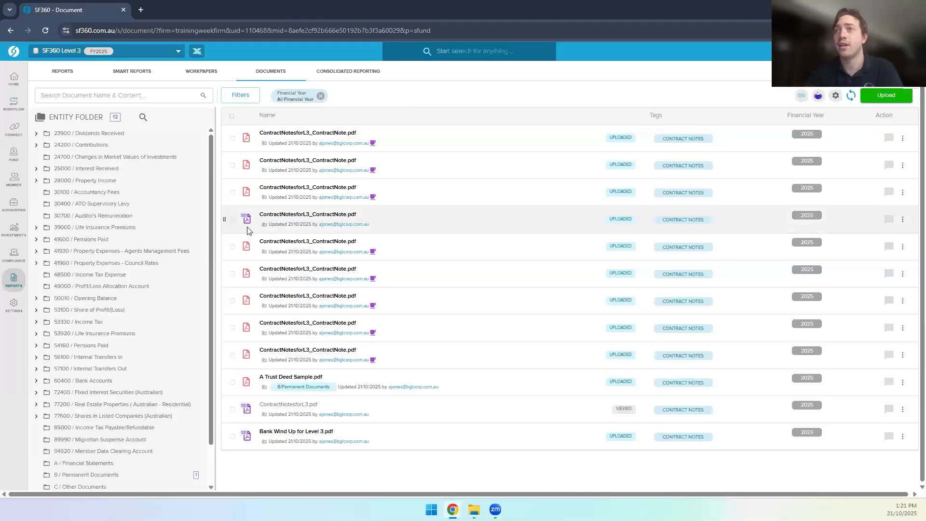
{"action": "mouse_move", "coordinate": [245, 222]}
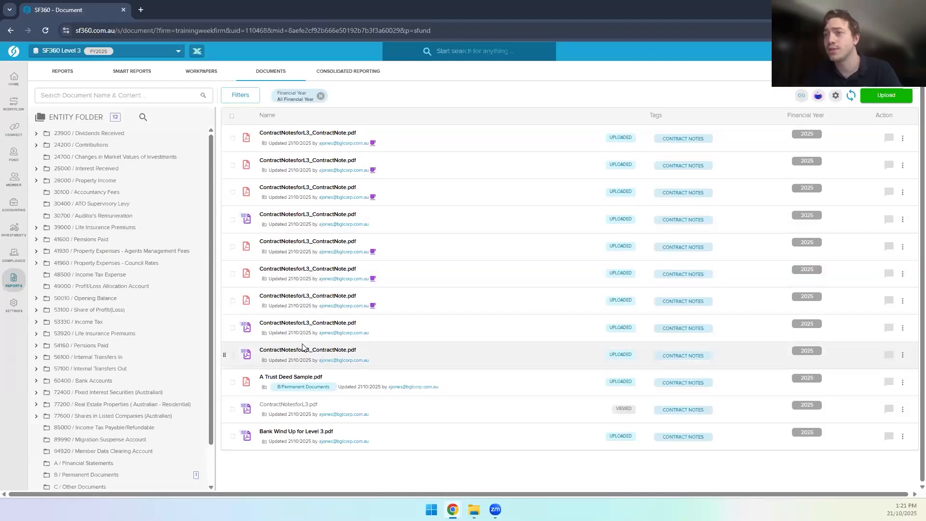
Step: Open Bank Wind Up for Level 3.pdf and file it under 60400 Cash at Bank, keeping its name
{"action": "left_click", "coordinate": [282, 433]}
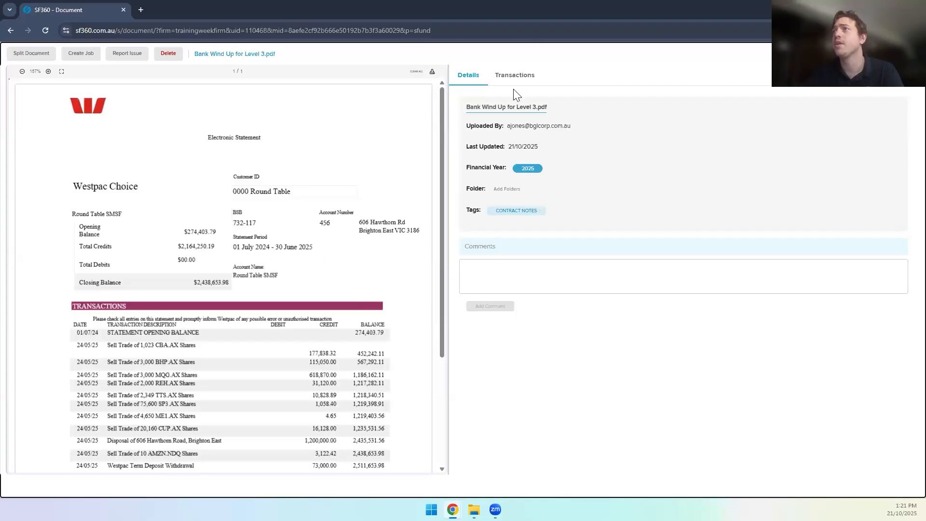
{"action": "left_click", "coordinate": [471, 108]}
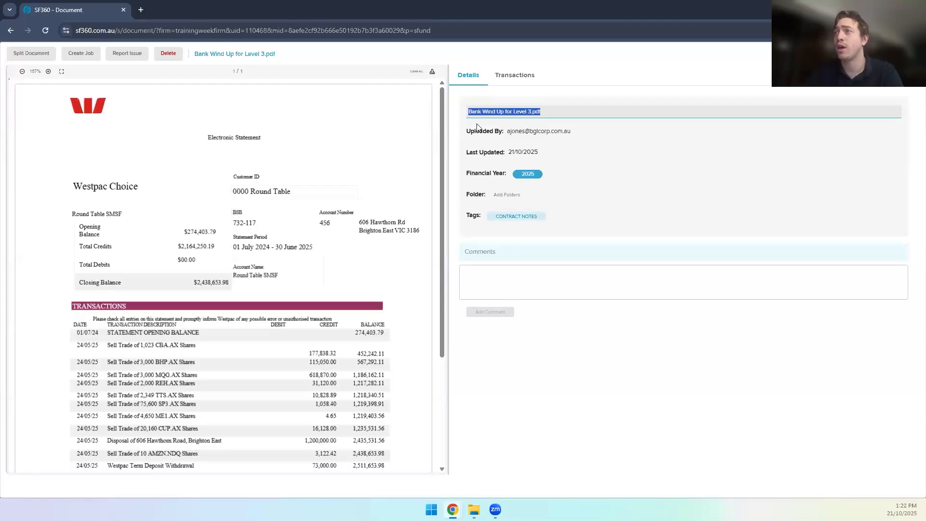
{"action": "left_click", "coordinate": [477, 150]}
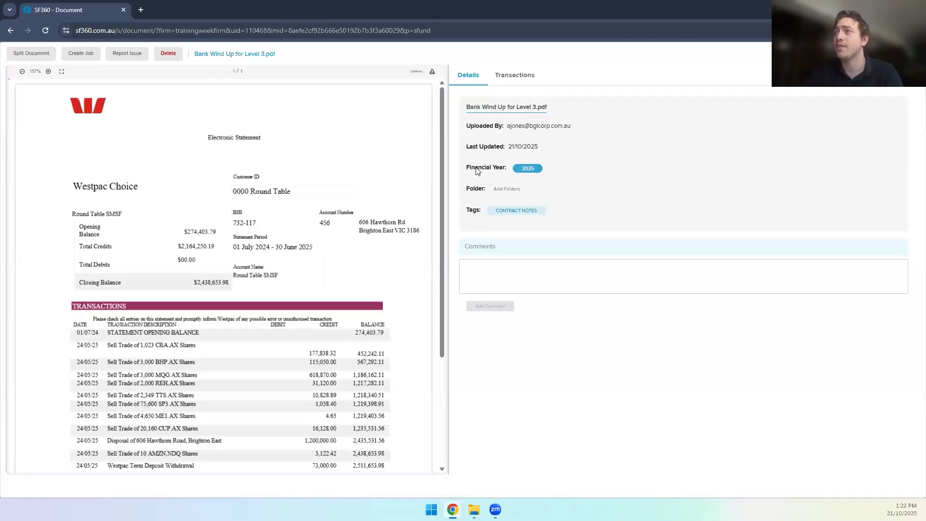
{"action": "left_click", "coordinate": [509, 190]}
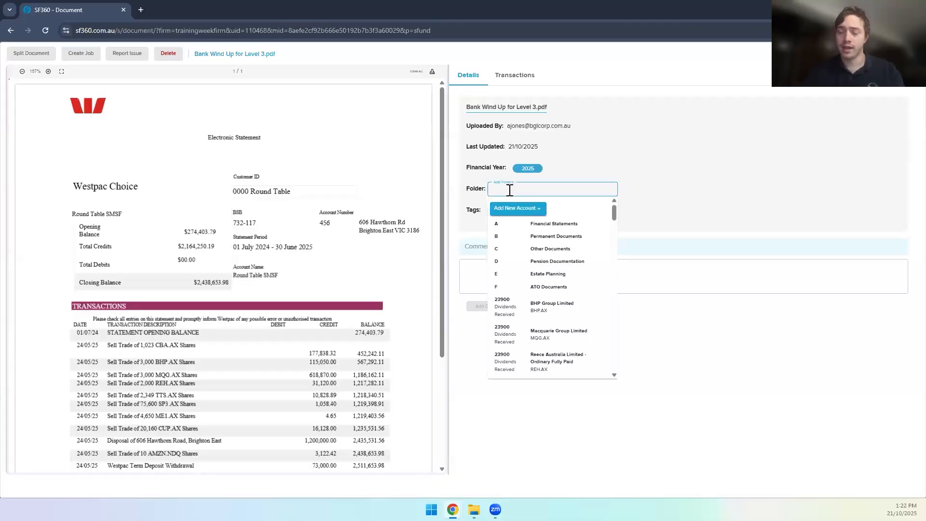
{"action": "type", "text": "60"}
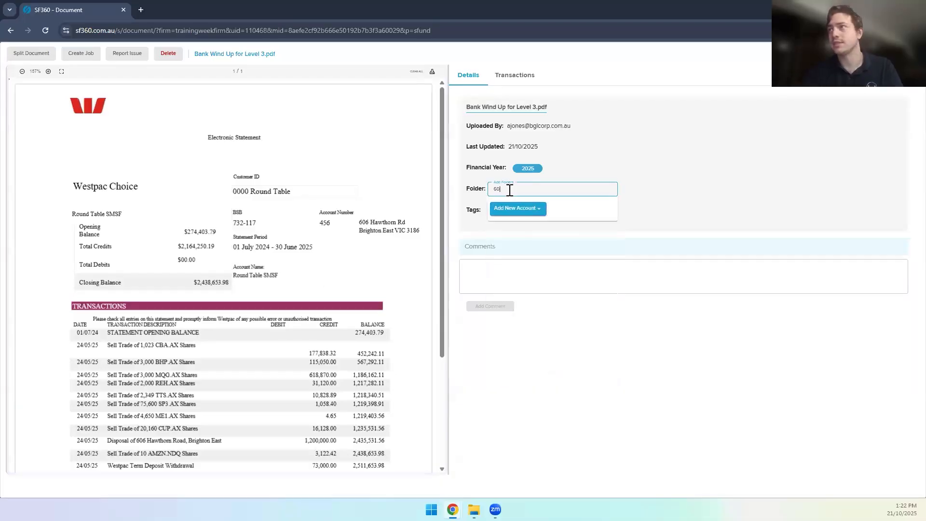
{"action": "type", "text": "400"}
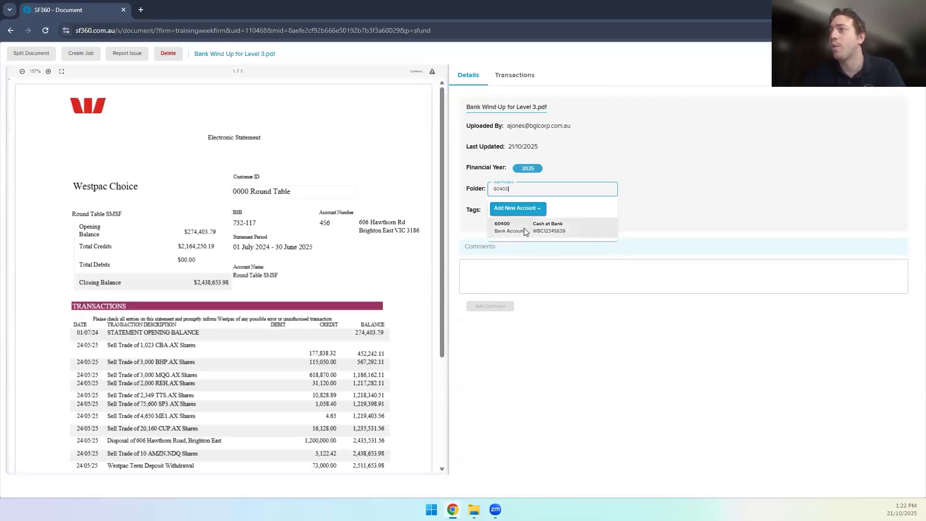
{"action": "left_click", "coordinate": [524, 228]}
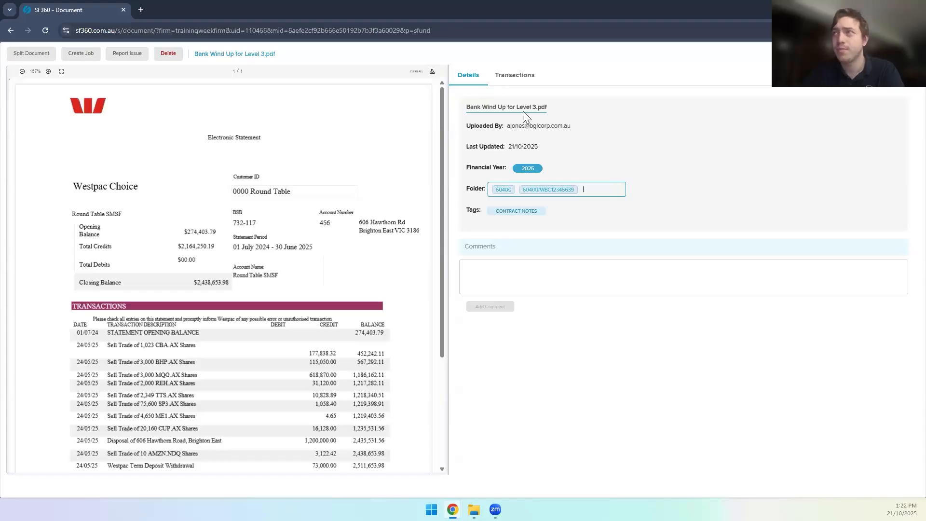
Step: On the Transactions tab, keep the Bank Statement model and verify the BSB and end date 30/06/2025
{"action": "left_click", "coordinate": [510, 82]}
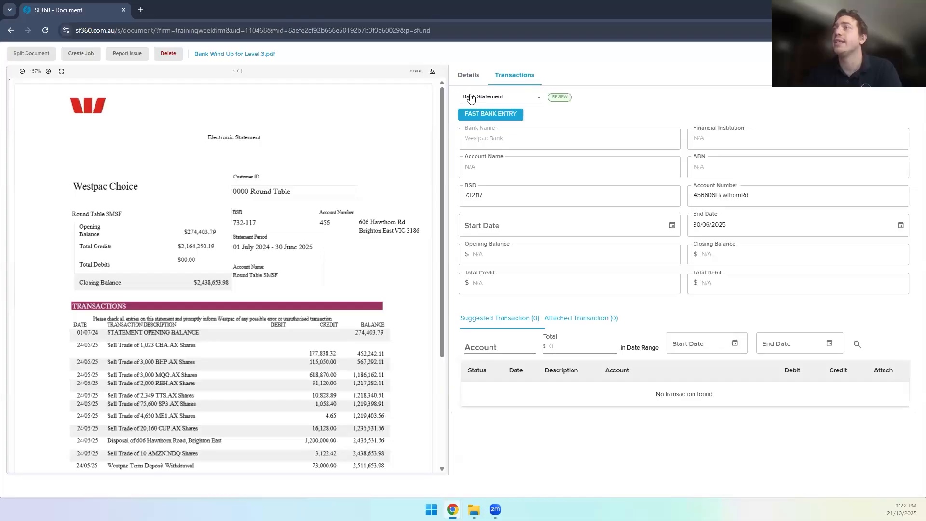
{"action": "left_click", "coordinate": [496, 99]}
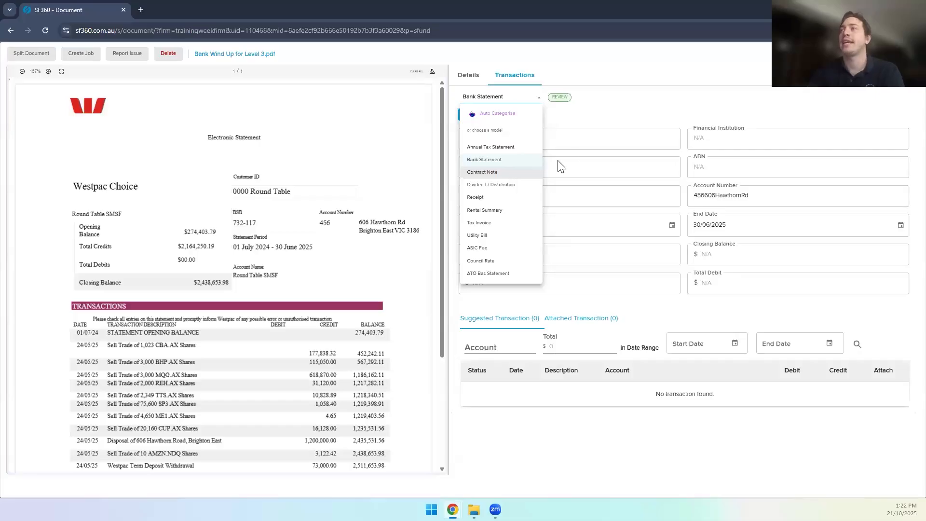
{"action": "left_click", "coordinate": [515, 105]}
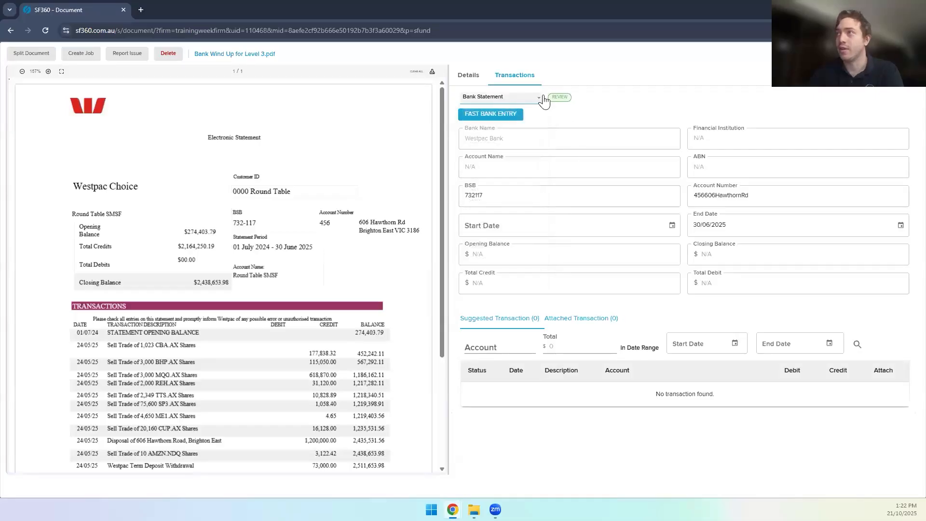
{"action": "left_click", "coordinate": [513, 97]}
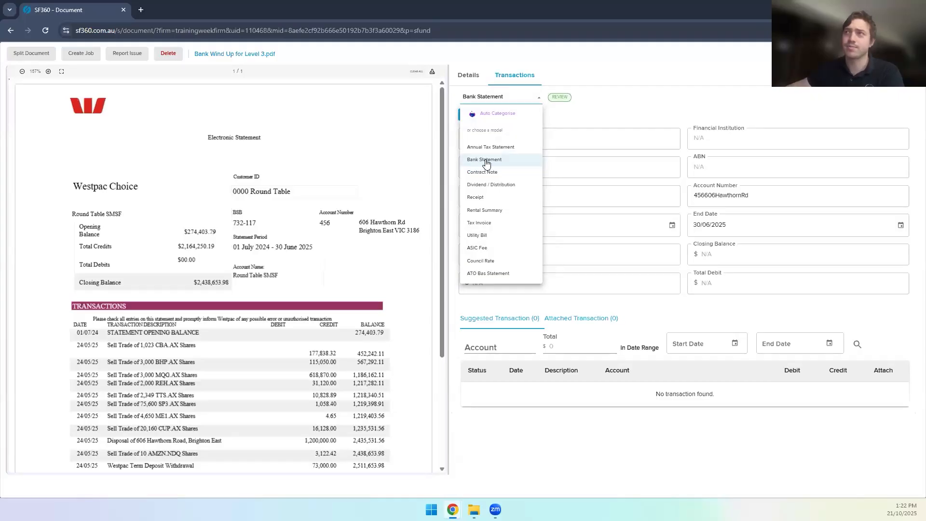
{"action": "left_click", "coordinate": [591, 118]}
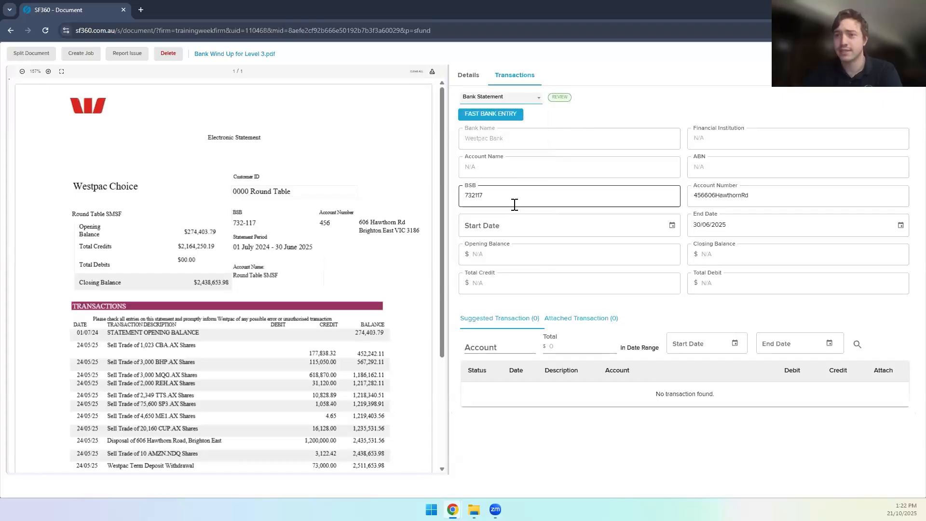
{"action": "left_click", "coordinate": [496, 200]}
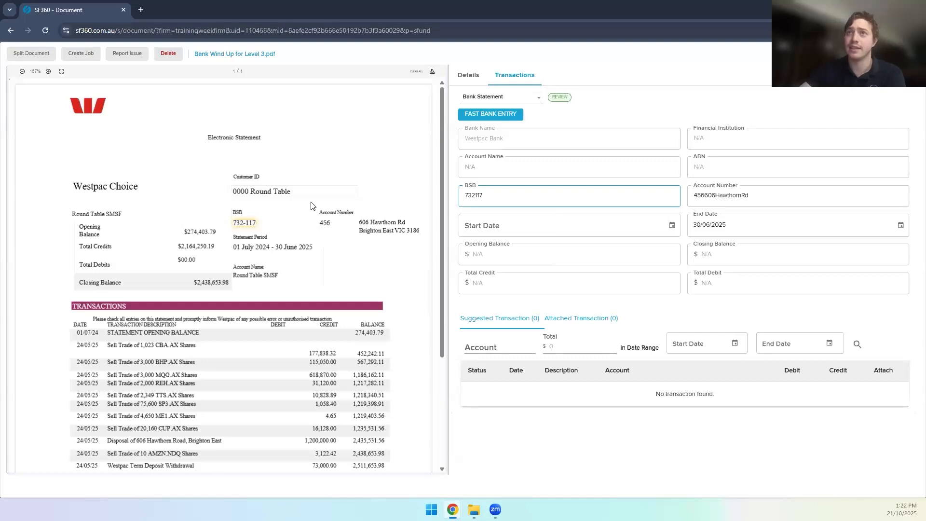
{"action": "left_click", "coordinate": [747, 231]}
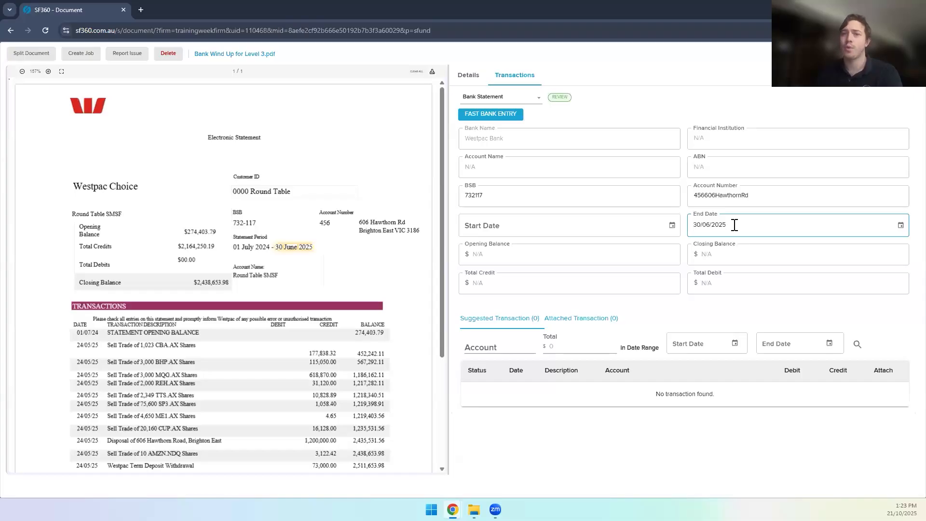
Step: Load the Westpac statement into Fast Bank Entry for bank account 60400
{"action": "left_click", "coordinate": [490, 114]}
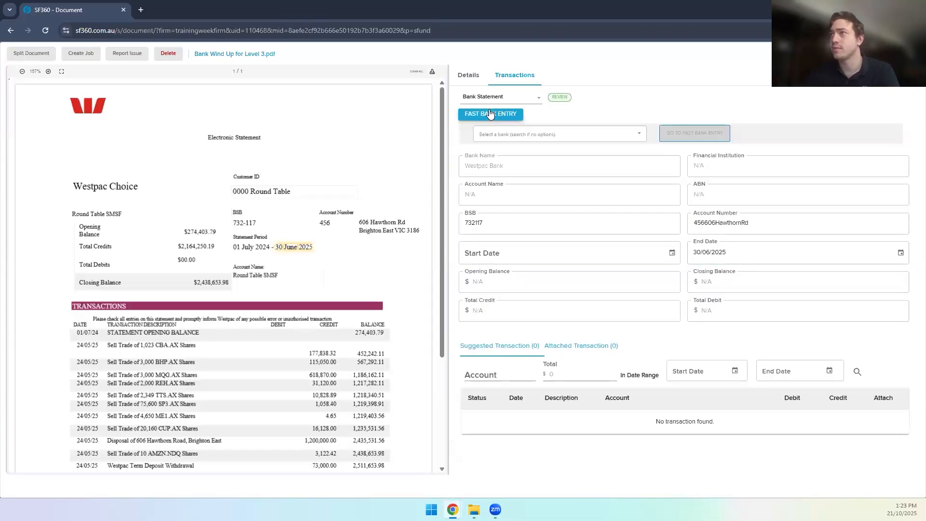
{"action": "left_click", "coordinate": [515, 134]}
{"action": "left_click", "coordinate": [517, 157]}
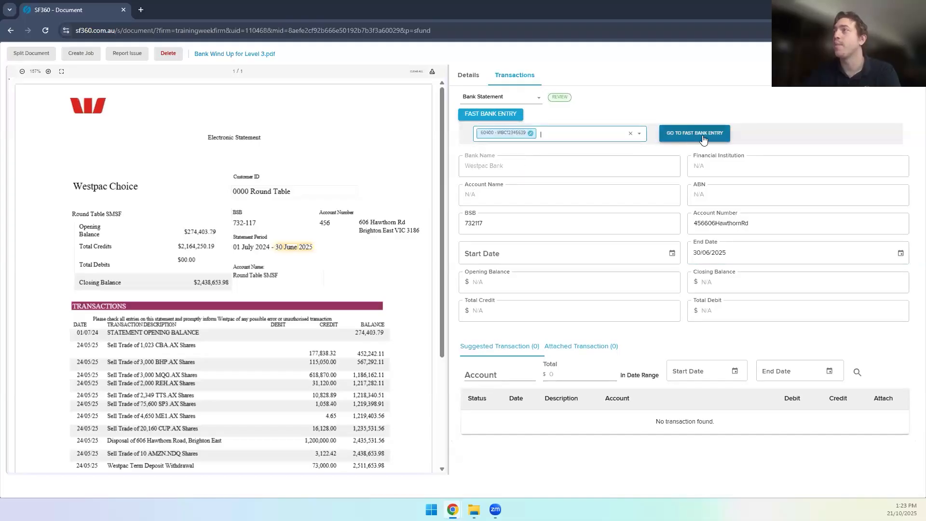
{"action": "left_click", "coordinate": [708, 135]}
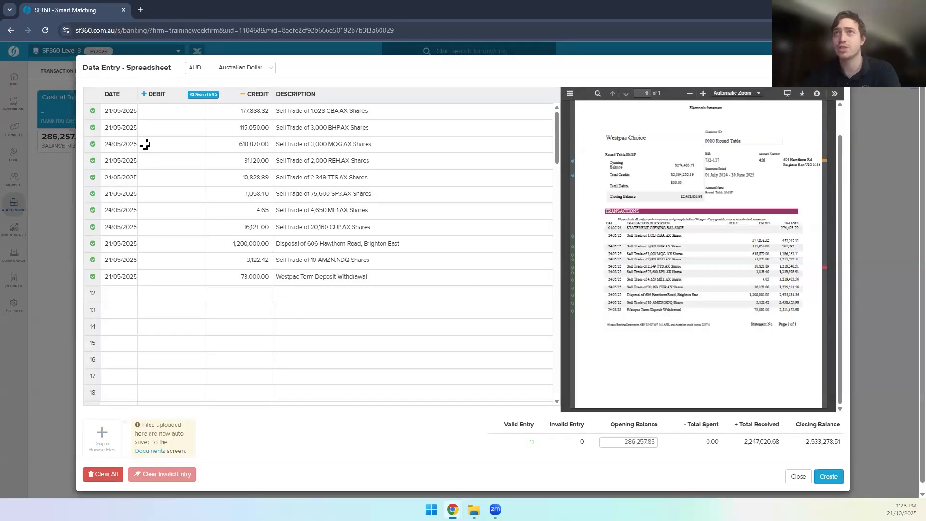
{"action": "left_click", "coordinate": [119, 112]}
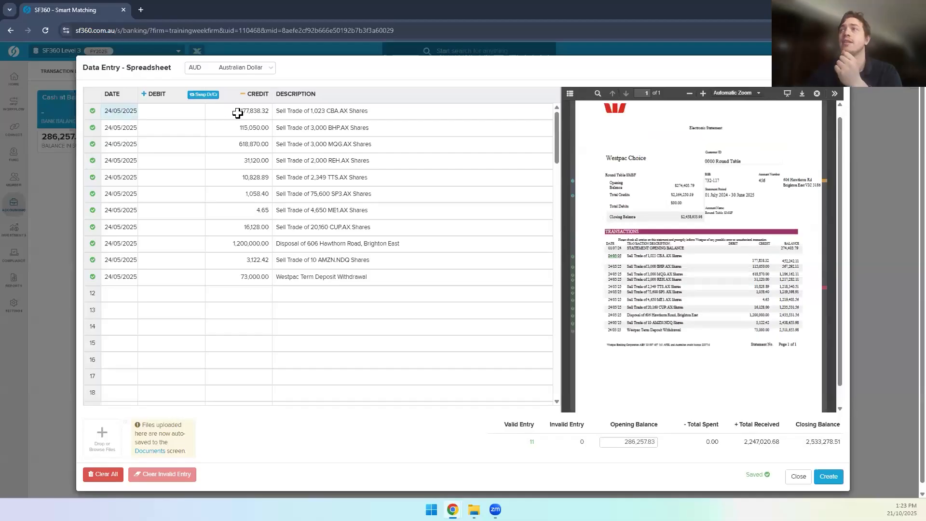
{"action": "left_click", "coordinate": [131, 197]}
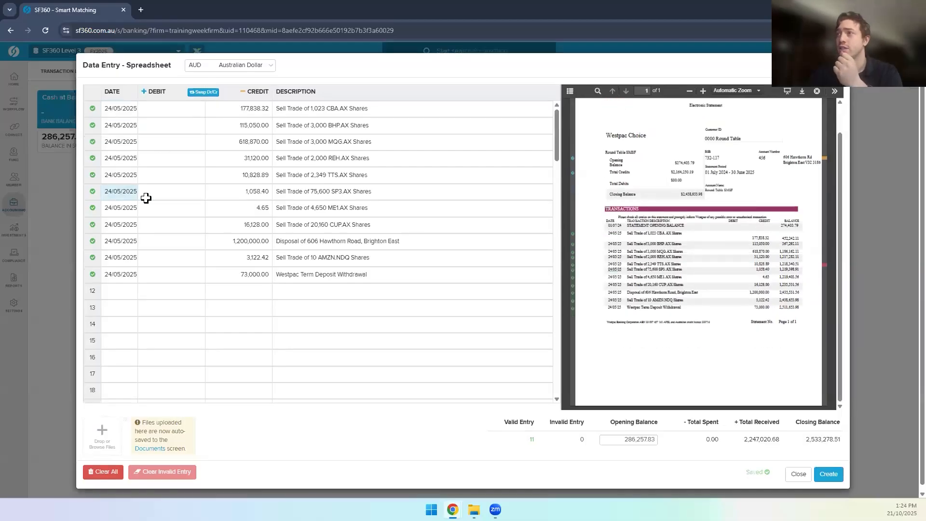
{"action": "left_click", "coordinate": [247, 188]}
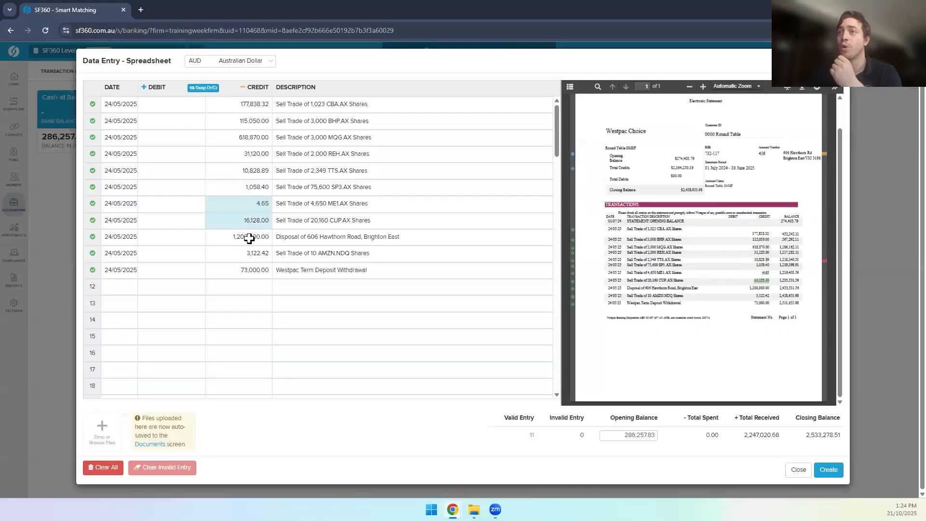
{"action": "left_click", "coordinate": [249, 238]}
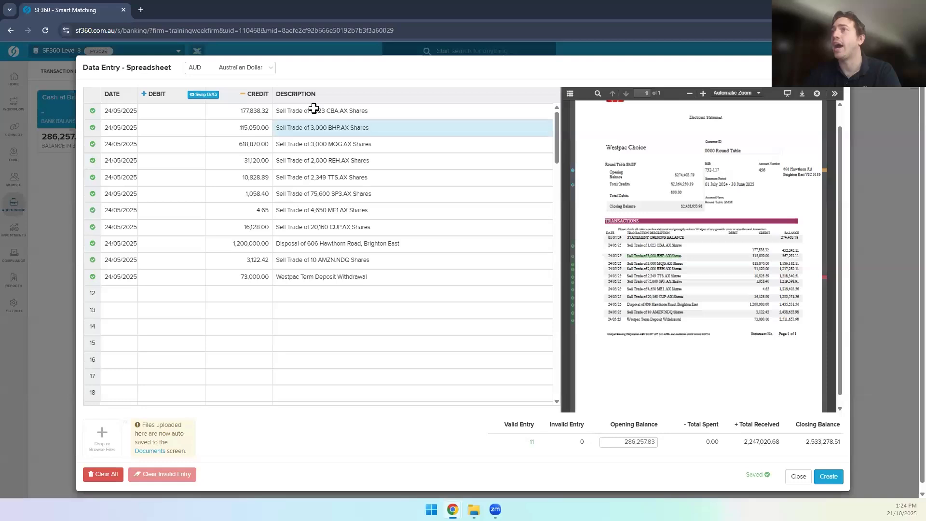
{"action": "left_click", "coordinate": [318, 172]}
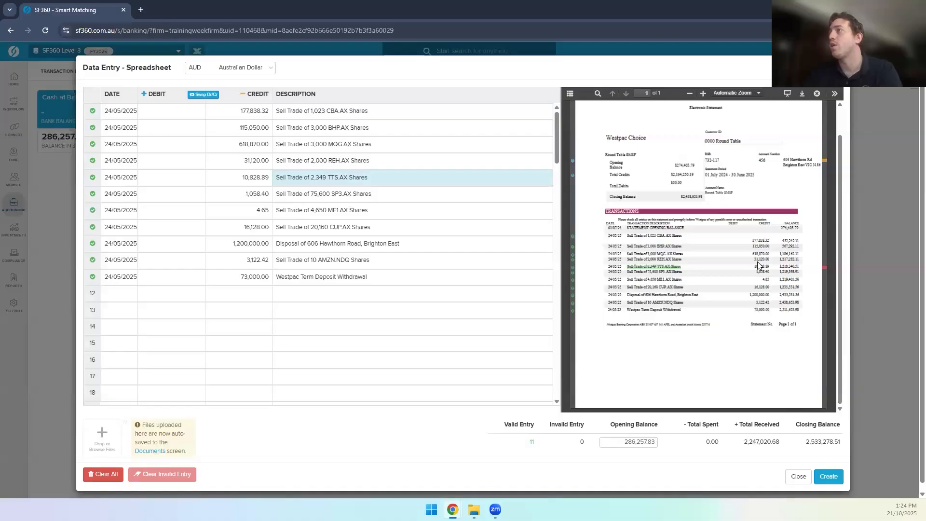
{"action": "scroll", "coordinate": [759, 265], "scroll_direction": "up", "scroll_amount": 1}
{"action": "scroll", "coordinate": [759, 266], "scroll_direction": "down", "scroll_amount": 1}
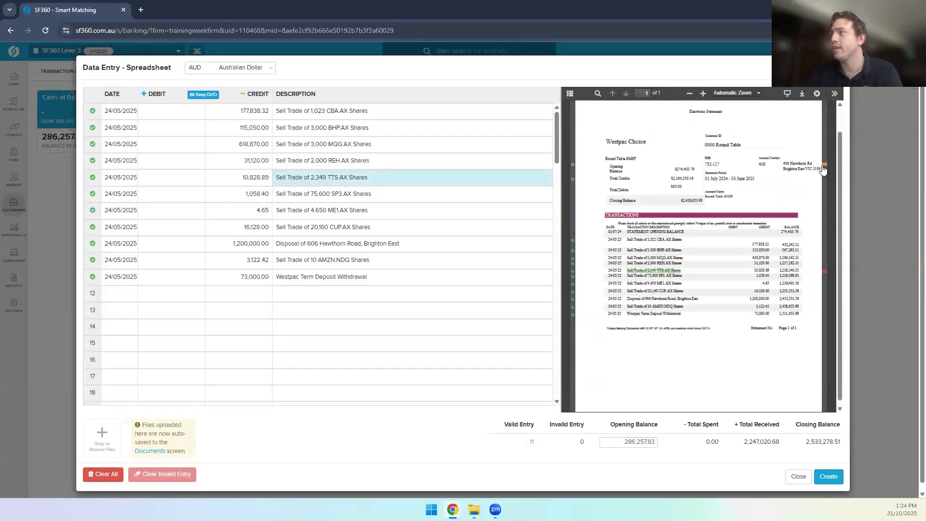
{"action": "mouse_move", "coordinate": [823, 169]}
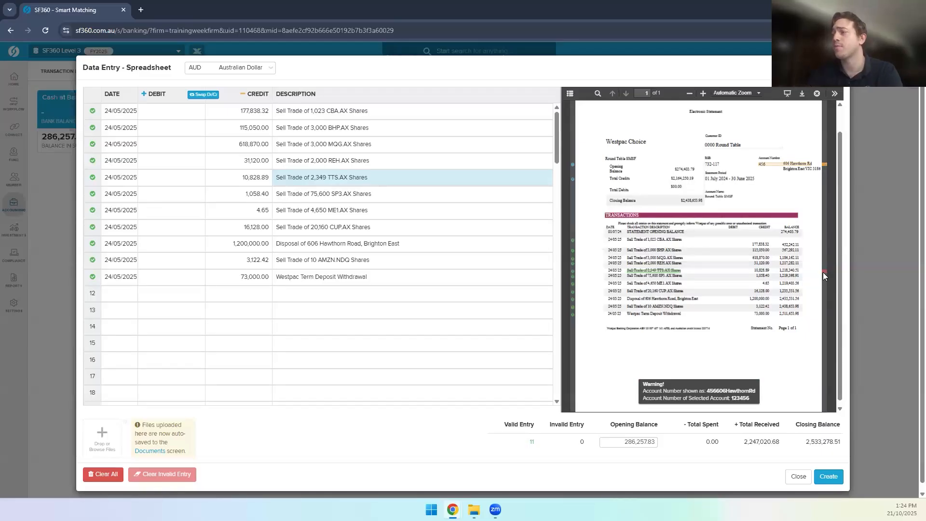
{"action": "mouse_move", "coordinate": [824, 272]}
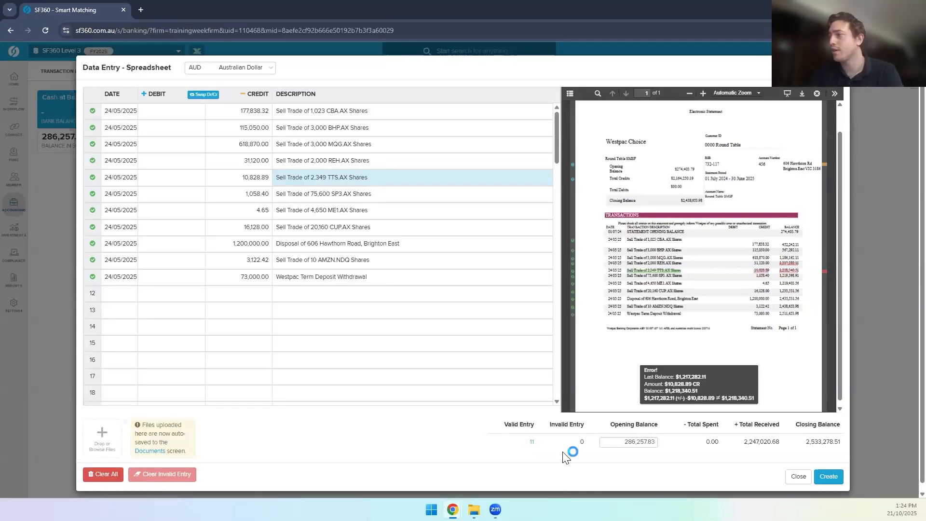
Step: Create the 11 Cash at Bank transactions from the Data Entry spreadsheet
{"action": "left_click", "coordinate": [829, 476]}
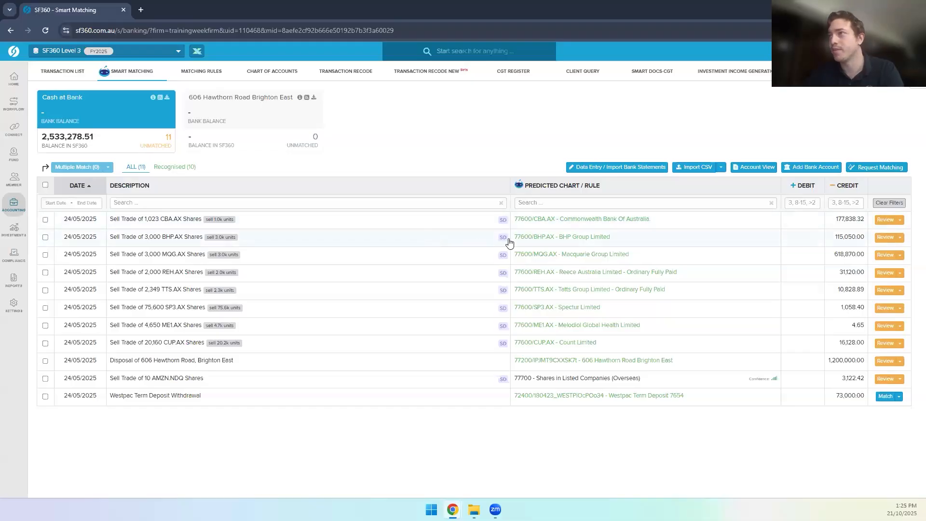
Step: Verify the 3,000 BHP.AX sale's dates, brokerage and 38.35 unit price, then match it
{"action": "left_click", "coordinate": [440, 241]}
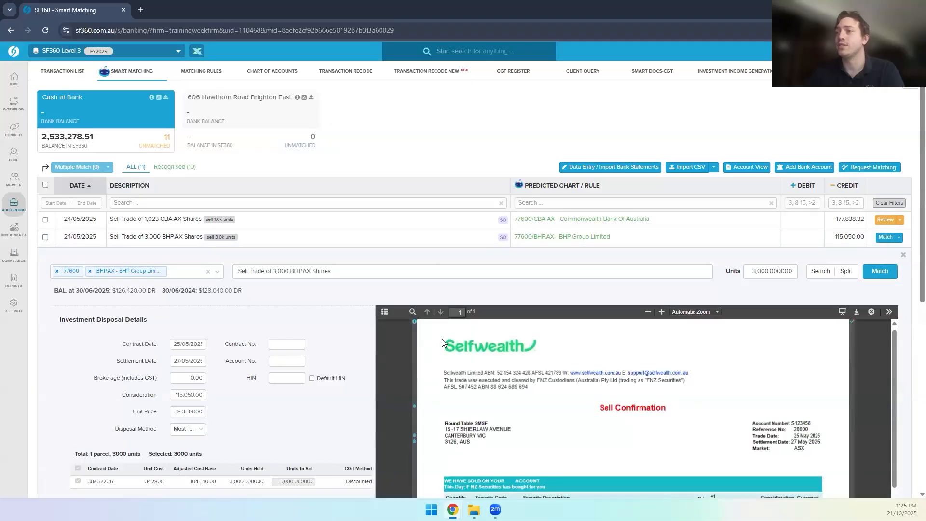
{"action": "scroll", "coordinate": [434, 269], "scroll_direction": "down", "scroll_amount": 1}
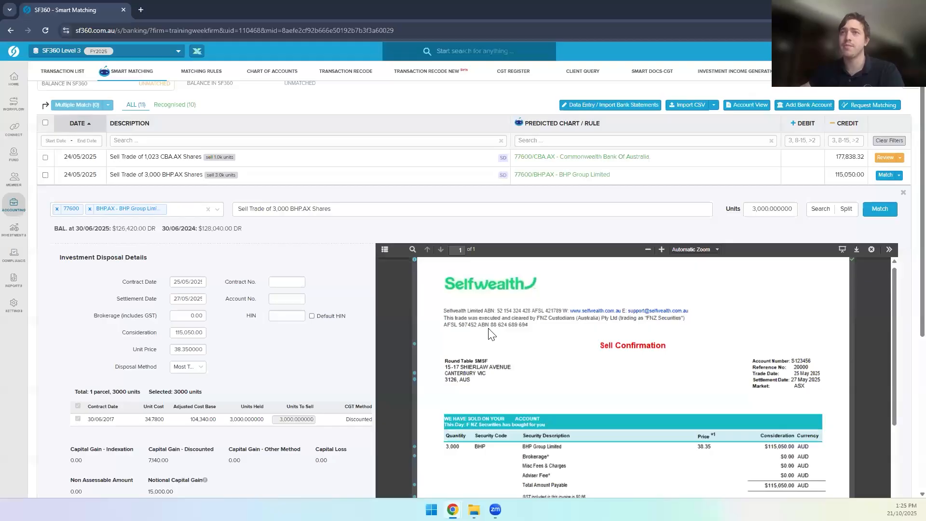
{"action": "scroll", "coordinate": [270, 256], "scroll_direction": "down", "scroll_amount": 1}
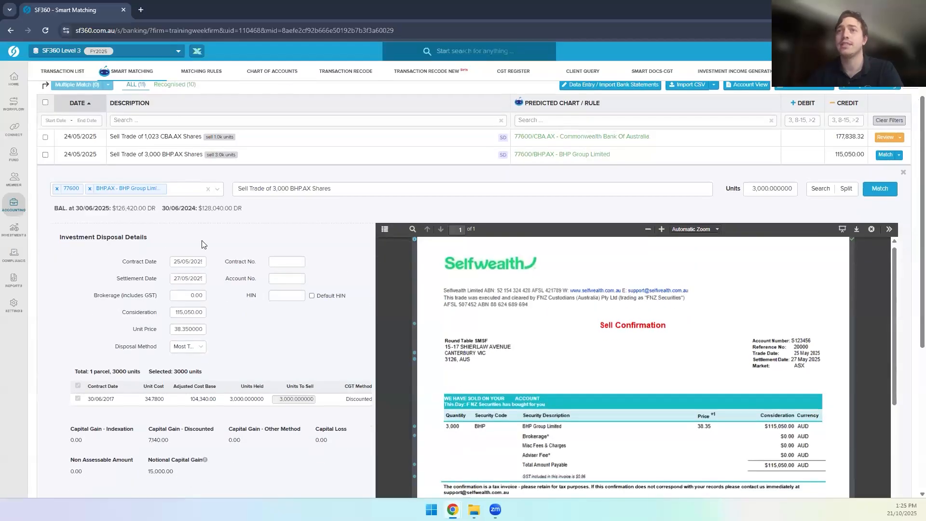
{"action": "left_click", "coordinate": [181, 263]}
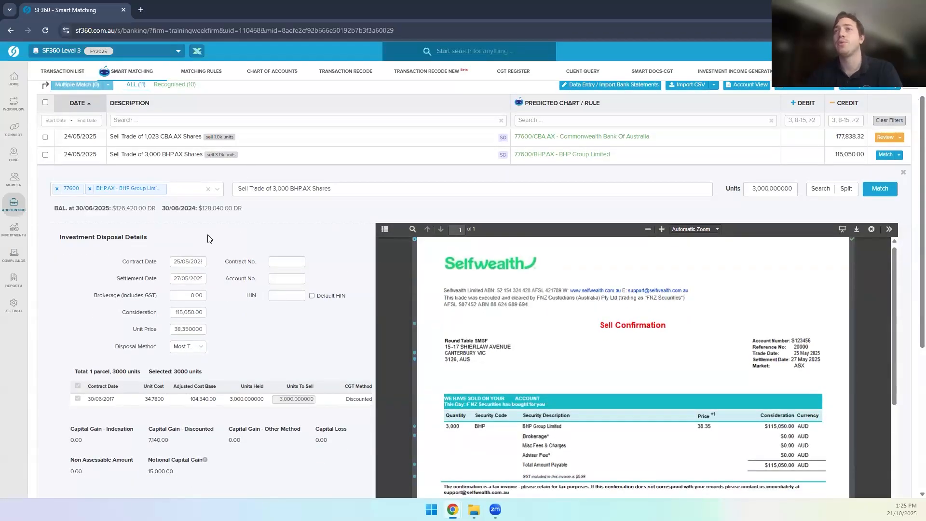
{"action": "left_click", "coordinate": [232, 155]}
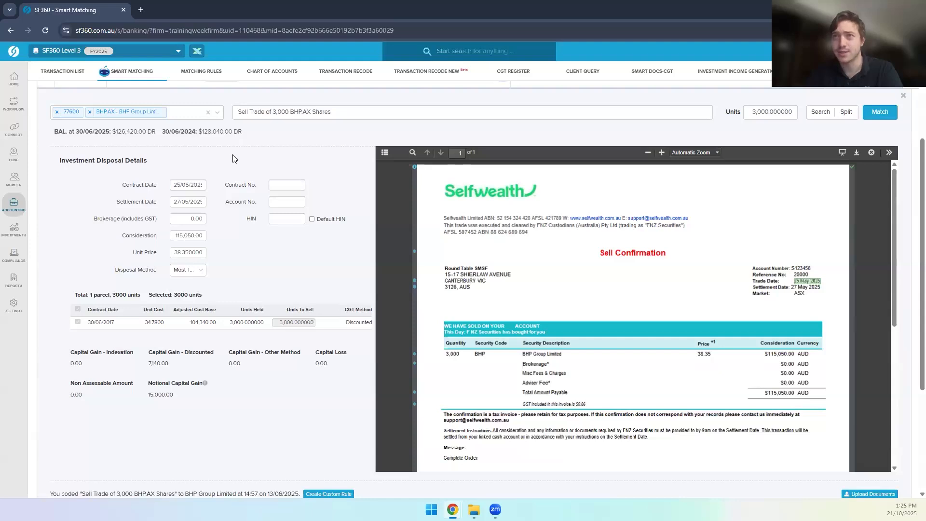
{"action": "scroll", "coordinate": [183, 202], "scroll_direction": "up", "scroll_amount": 1}
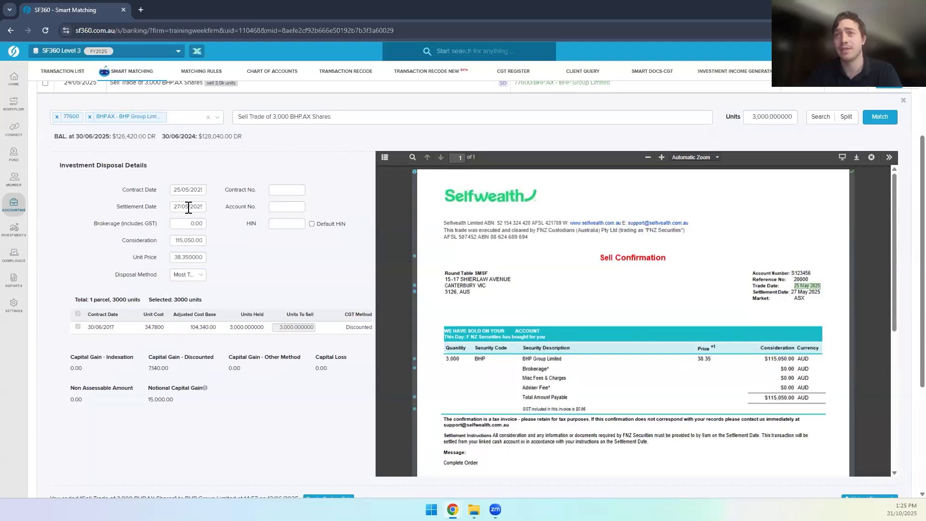
{"action": "left_click", "coordinate": [188, 209]}
{"action": "left_click", "coordinate": [125, 207]}
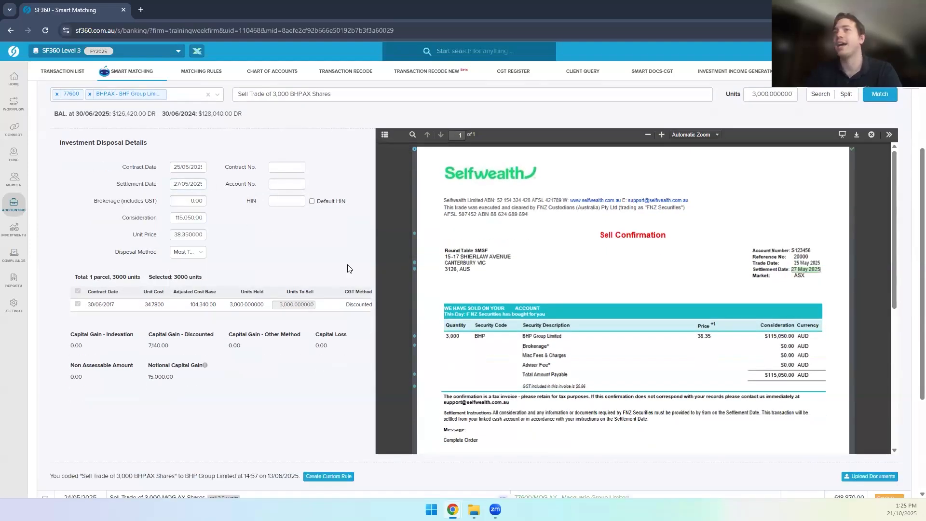
{"action": "left_click", "coordinate": [189, 203]}
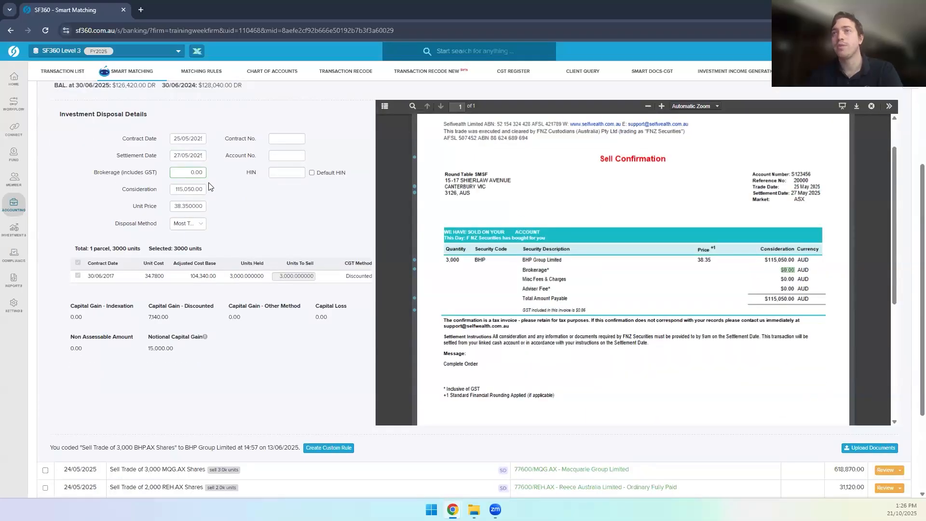
{"action": "double_click", "coordinate": [189, 206]}
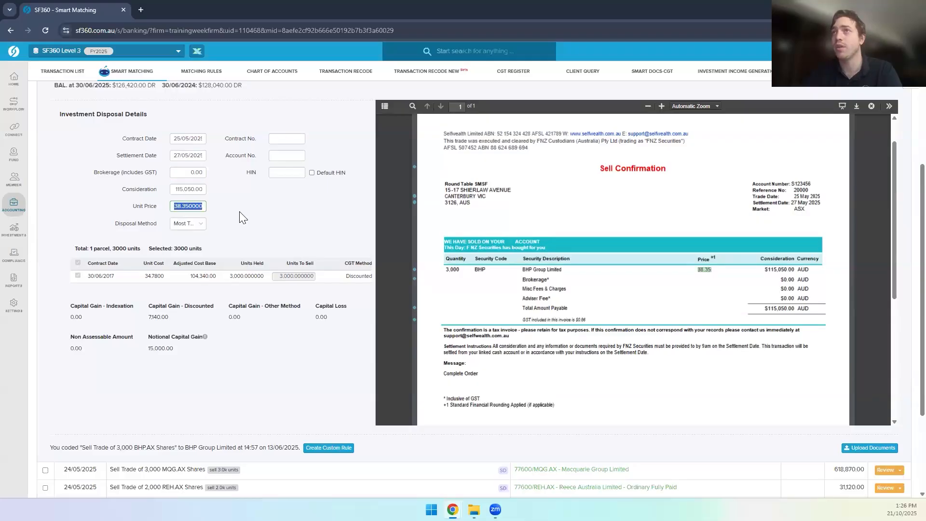
{"action": "scroll", "coordinate": [240, 216], "scroll_direction": "up", "scroll_amount": 2}
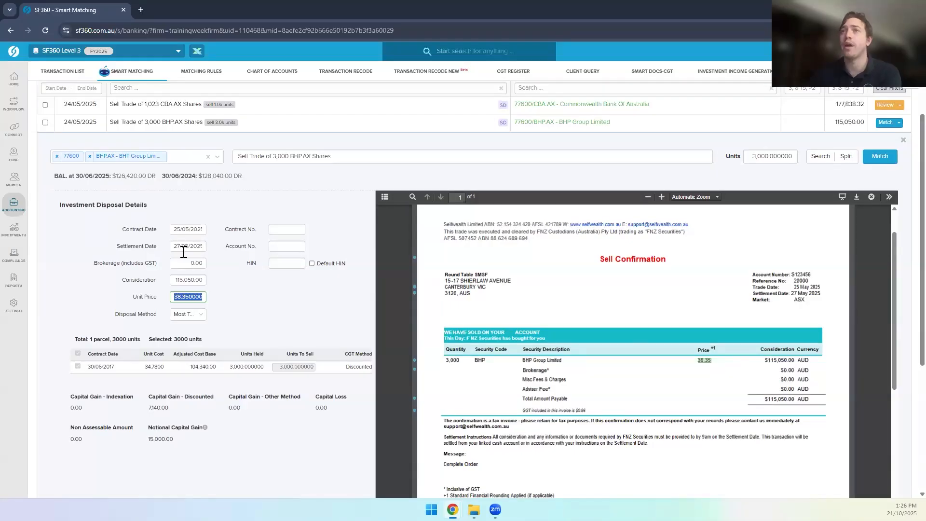
{"action": "left_click", "coordinate": [876, 161]}
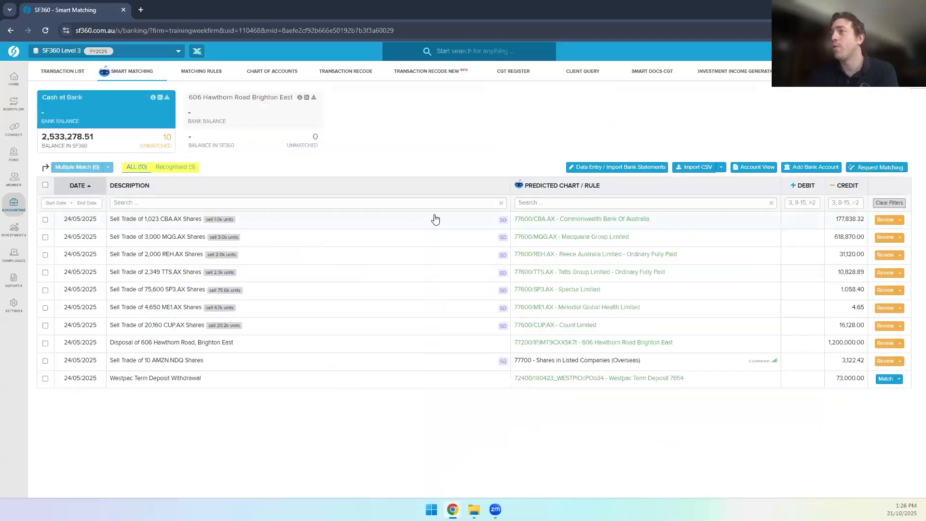
Step: Match the 2,349-share TTS.AX sale and open the Transaction List
{"action": "left_click", "coordinate": [340, 276]}
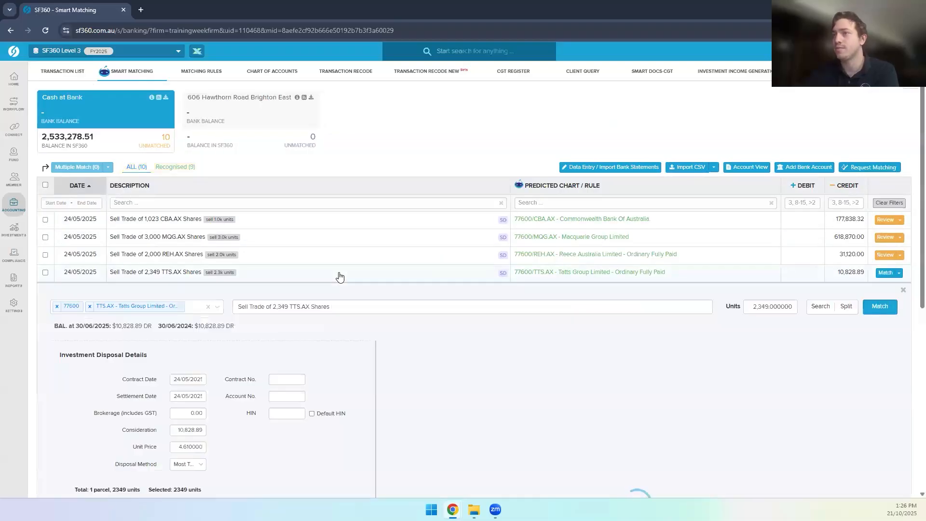
{"action": "left_click", "coordinate": [880, 307]}
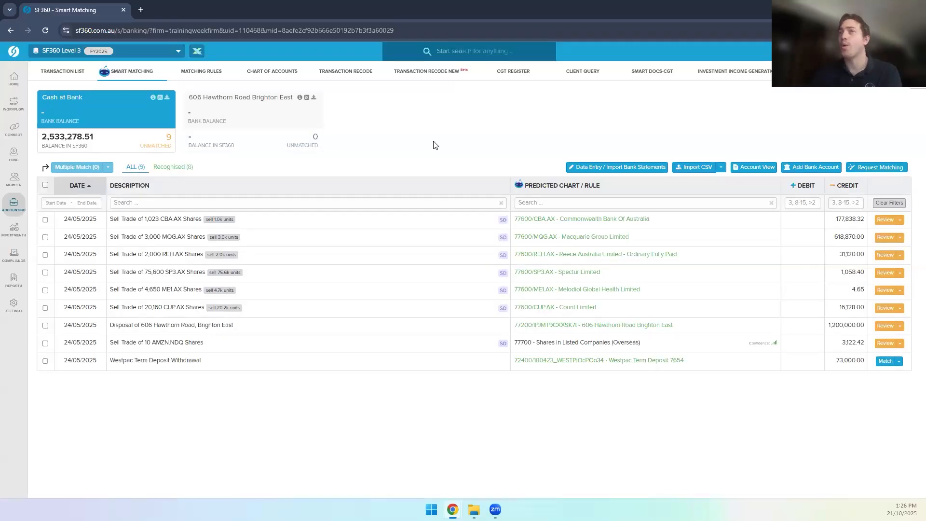
{"action": "left_click", "coordinate": [14, 204]}
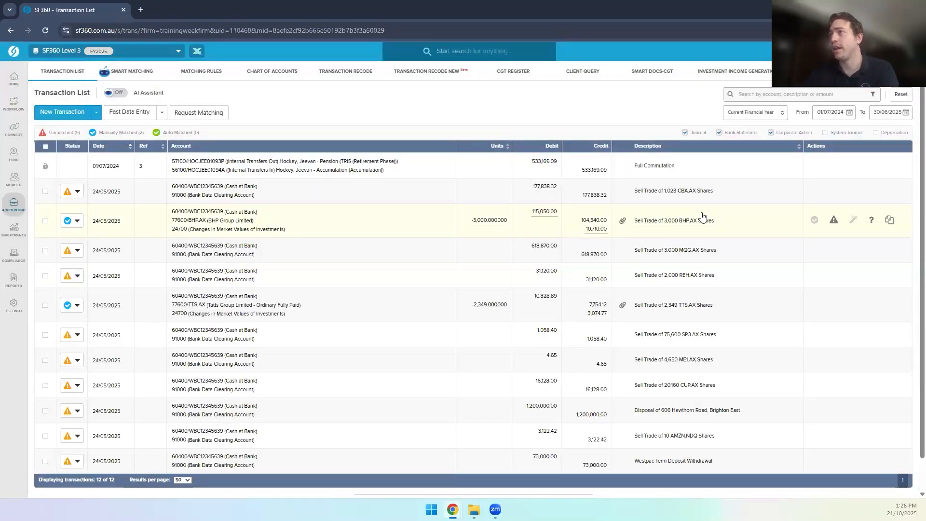
{"action": "left_click", "coordinate": [408, 223]}
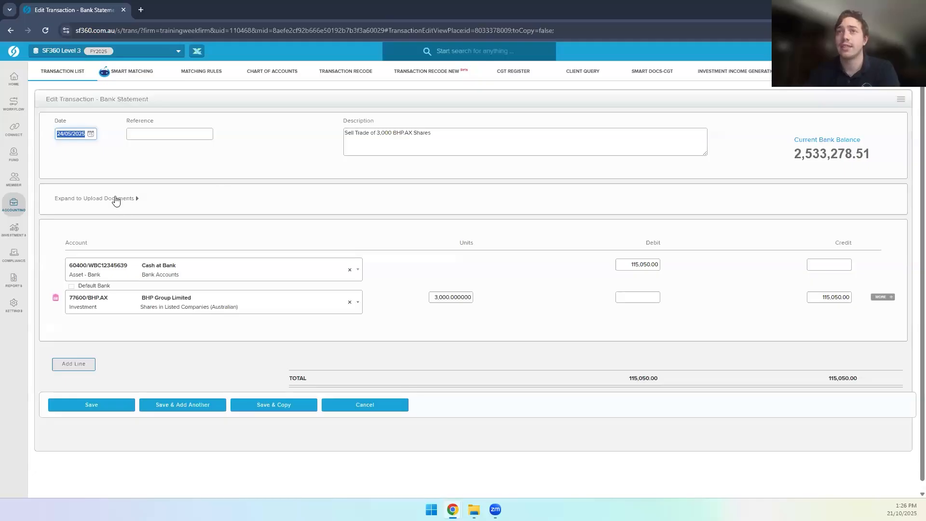
{"action": "left_click", "coordinate": [116, 198]}
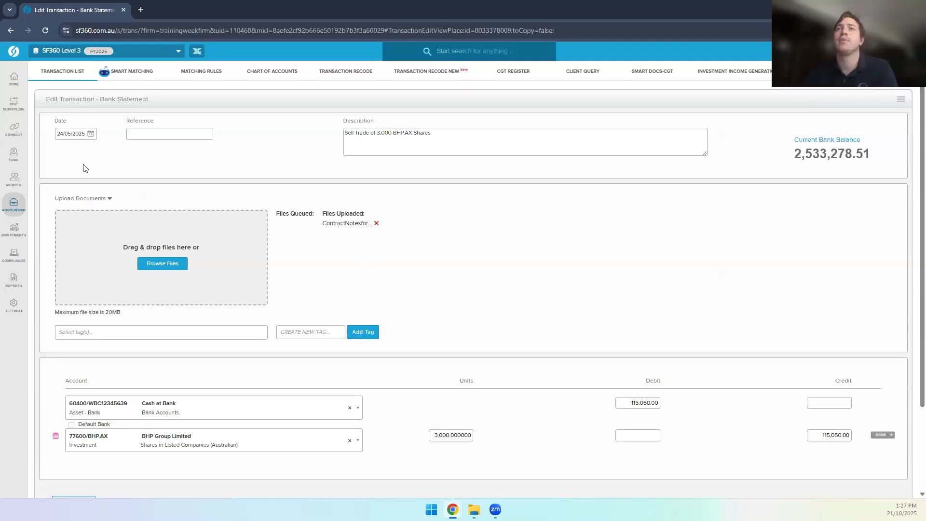
{"action": "left_click", "coordinate": [14, 204]}
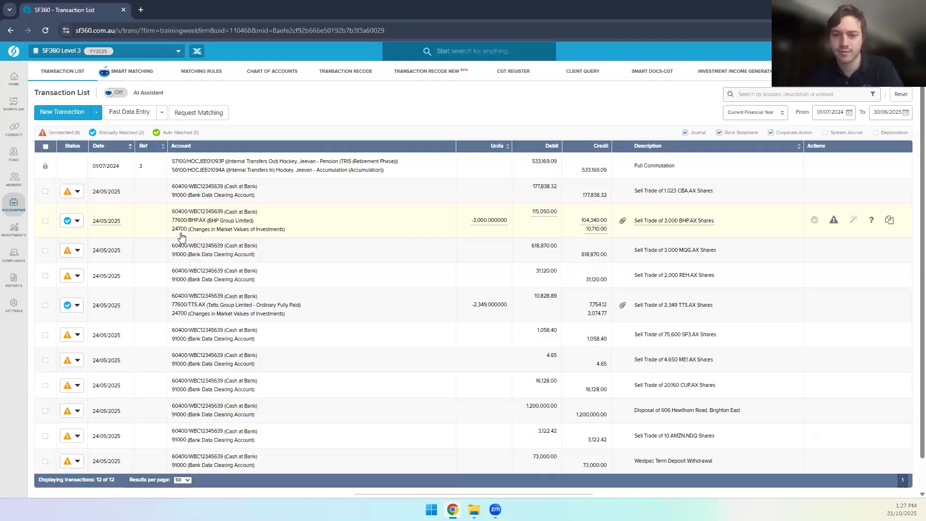
Step: Open the Documents page from the Reports menu
{"action": "mouse_move", "coordinate": [13, 280]}
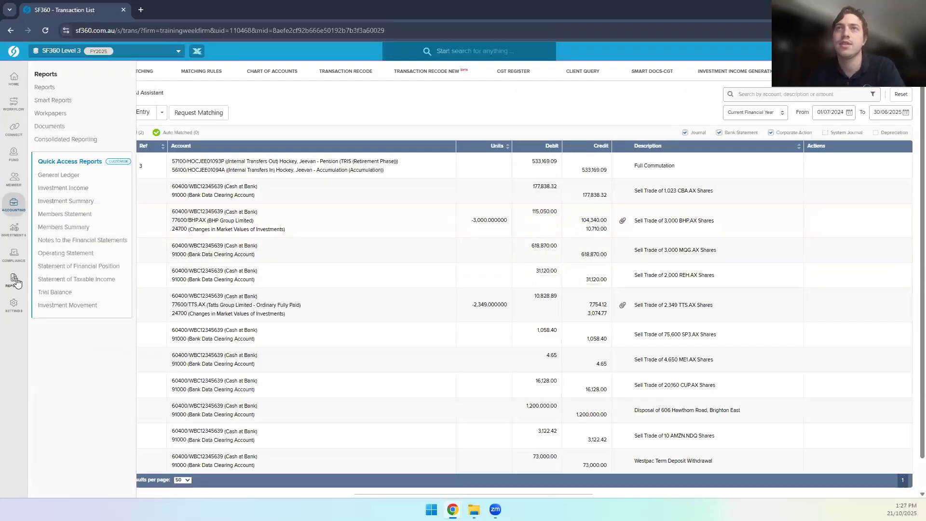
{"action": "left_click", "coordinate": [52, 126]}
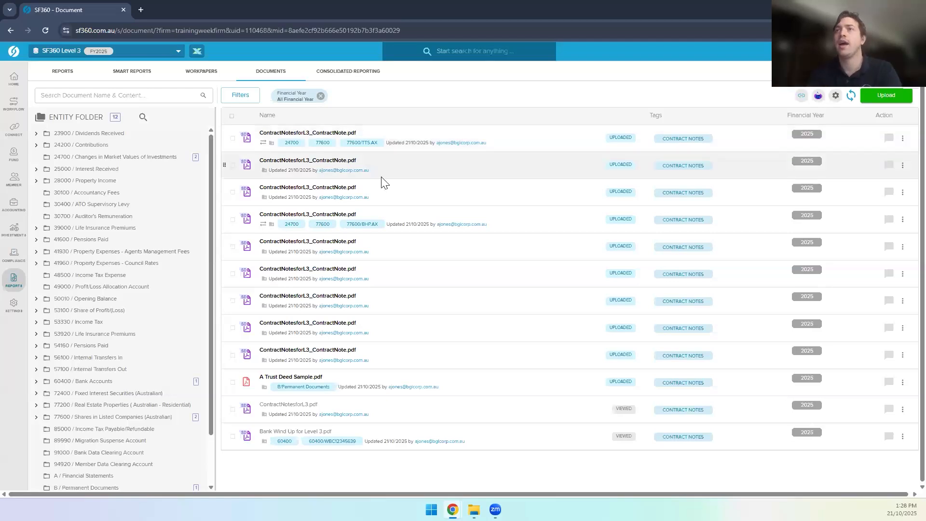
Step: Filter documents to CONTRACT NOTE and open the Macquarie Group sell contract note
{"action": "left_click", "coordinate": [240, 96]}
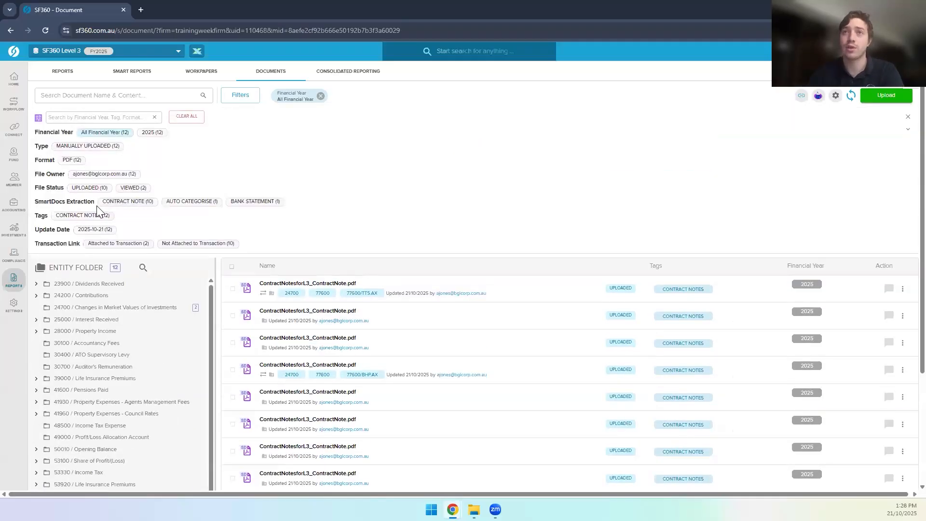
{"action": "left_click_drag", "start_coordinate": [47, 199], "coordinate": [62, 202]}
{"action": "left_click", "coordinate": [116, 202]}
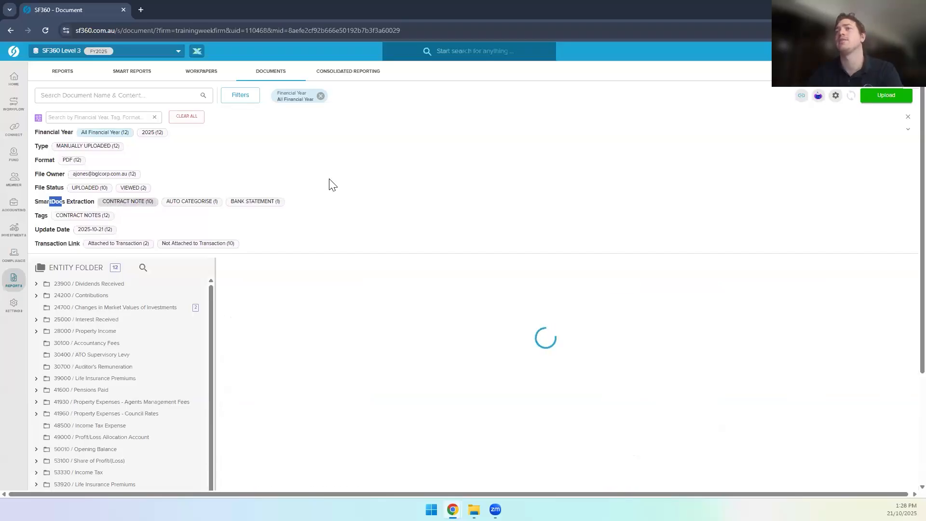
{"action": "scroll", "coordinate": [329, 182], "scroll_direction": "down", "scroll_amount": 2}
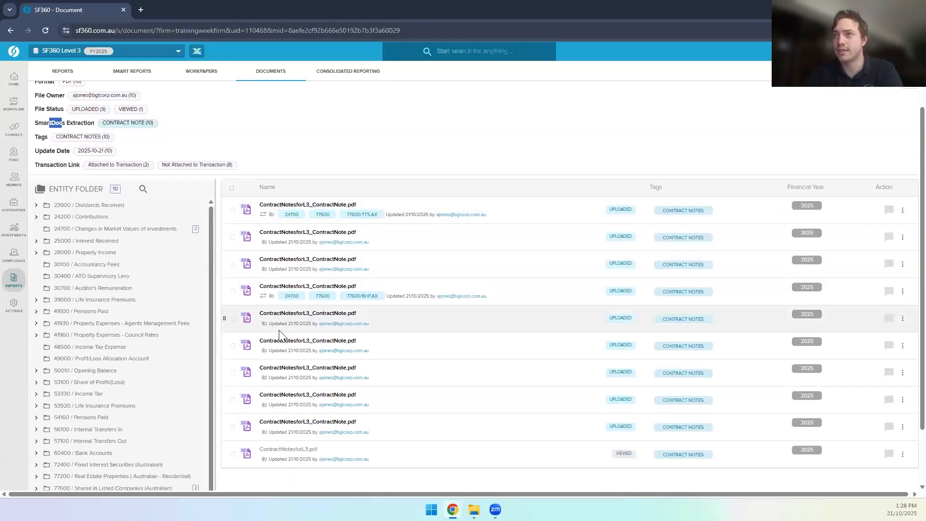
{"action": "left_click", "coordinate": [290, 315]}
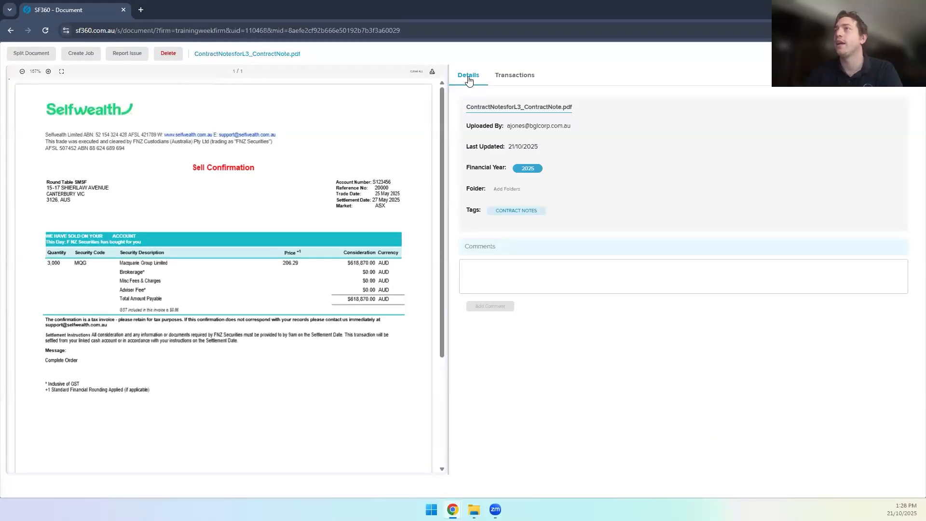
Step: Attach the contract note to the suggested MQG and SP3 sale transactions, then close the viewer
{"action": "left_click", "coordinate": [511, 76]}
{"action": "scroll", "coordinate": [539, 245], "scroll_direction": "down", "scroll_amount": 2}
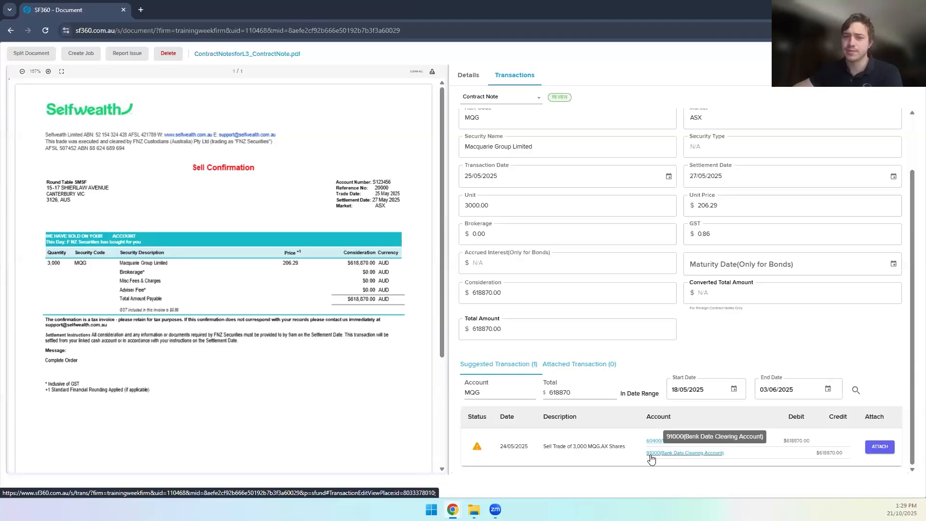
{"action": "left_click", "coordinate": [875, 451]}
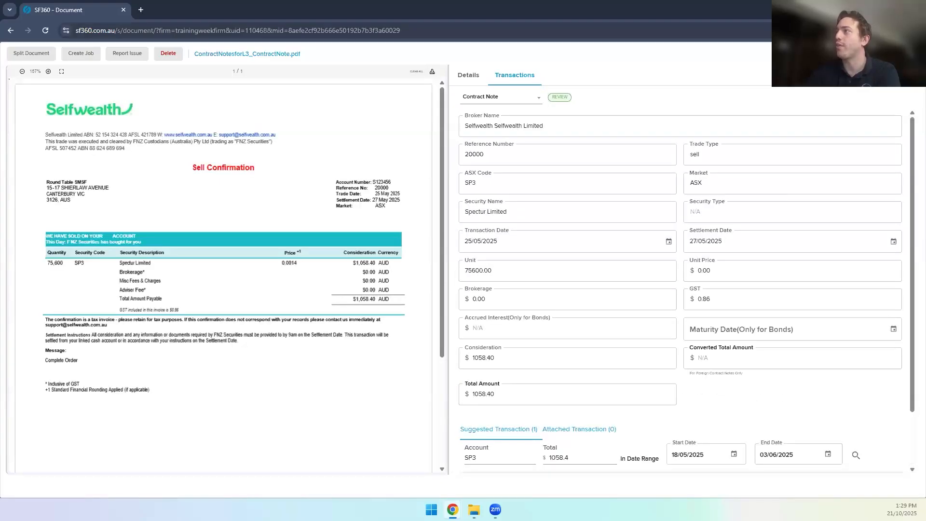
{"action": "scroll", "coordinate": [826, 338], "scroll_direction": "down", "scroll_amount": 2}
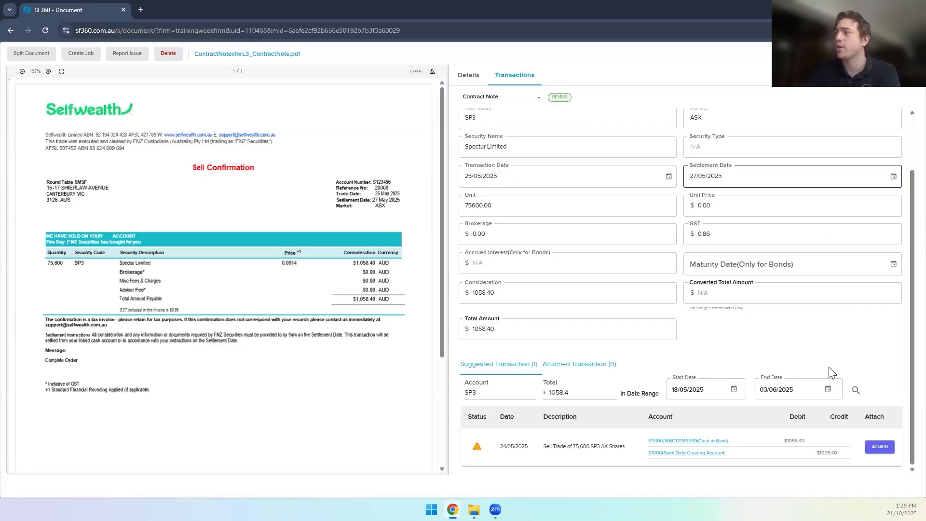
{"action": "left_click", "coordinate": [875, 446]}
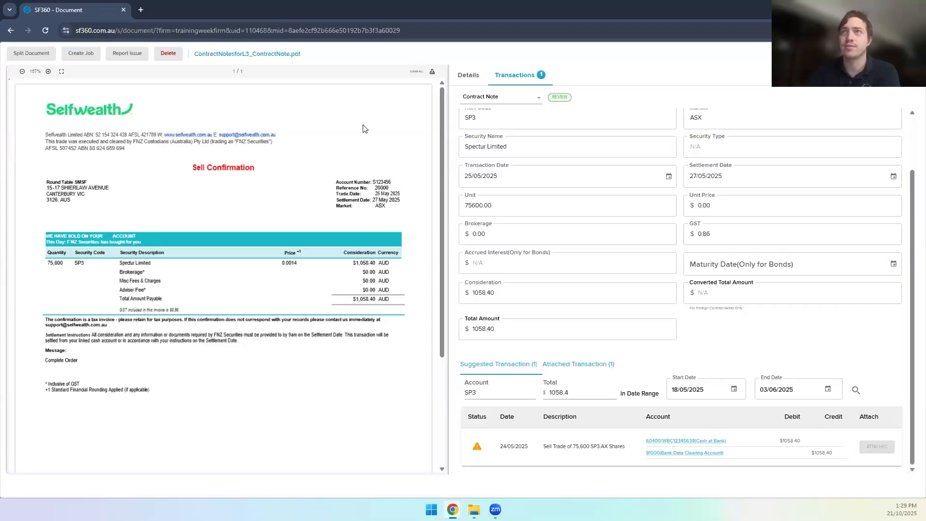
{"action": "left_click", "coordinate": [910, 53]}
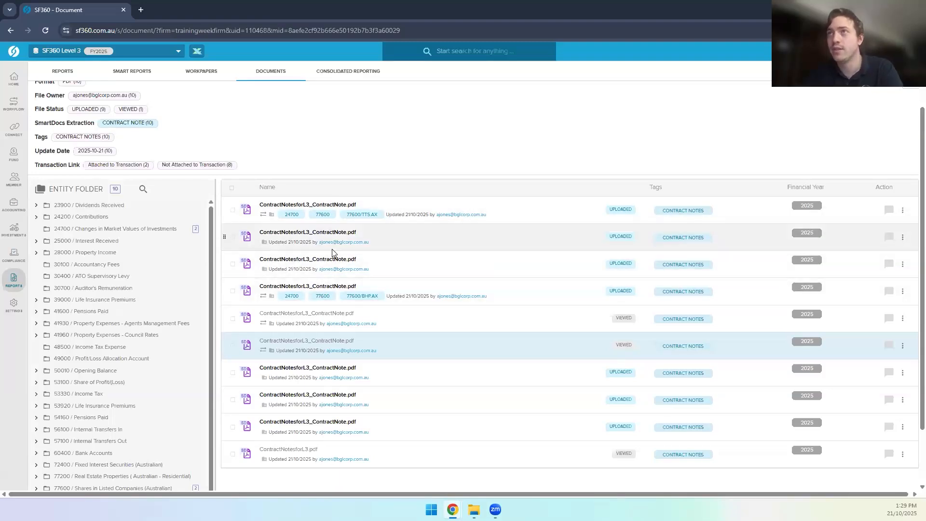
Step: Open the fund's workpapers for the 2025 financial year
{"action": "scroll", "coordinate": [332, 249], "scroll_direction": "up", "scroll_amount": 2}
{"action": "scroll", "coordinate": [304, 198], "scroll_direction": "down", "scroll_amount": 1}
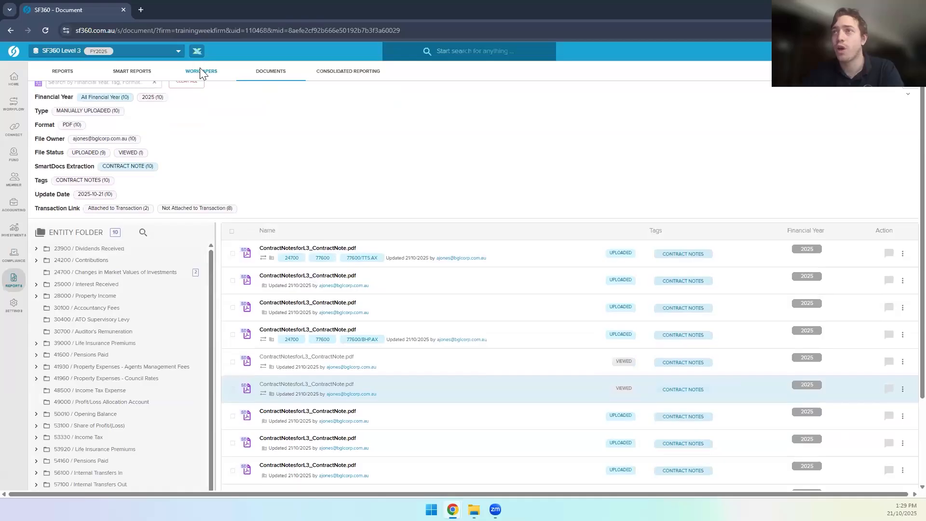
{"action": "left_click", "coordinate": [200, 71]}
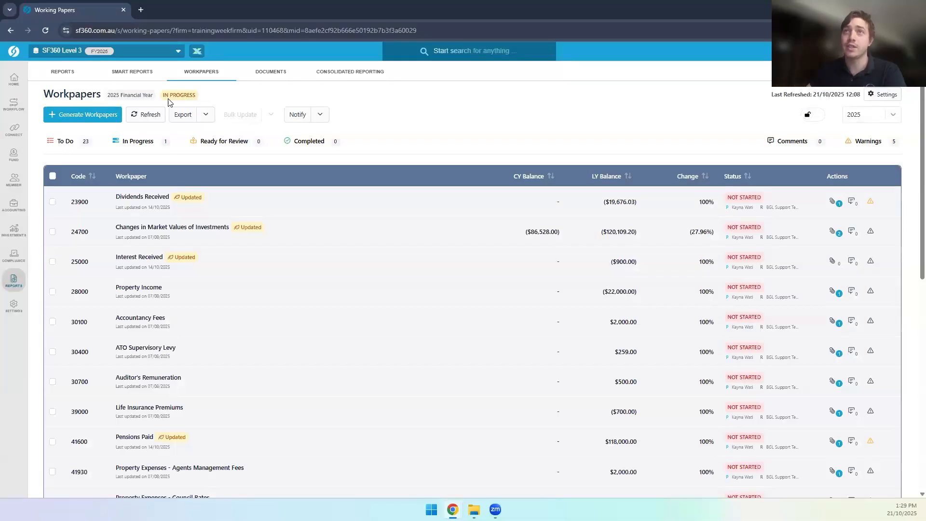
Step: Refresh the fund's workpapers
{"action": "left_click", "coordinate": [149, 117]}
{"action": "left_click", "coordinate": [619, 369]}
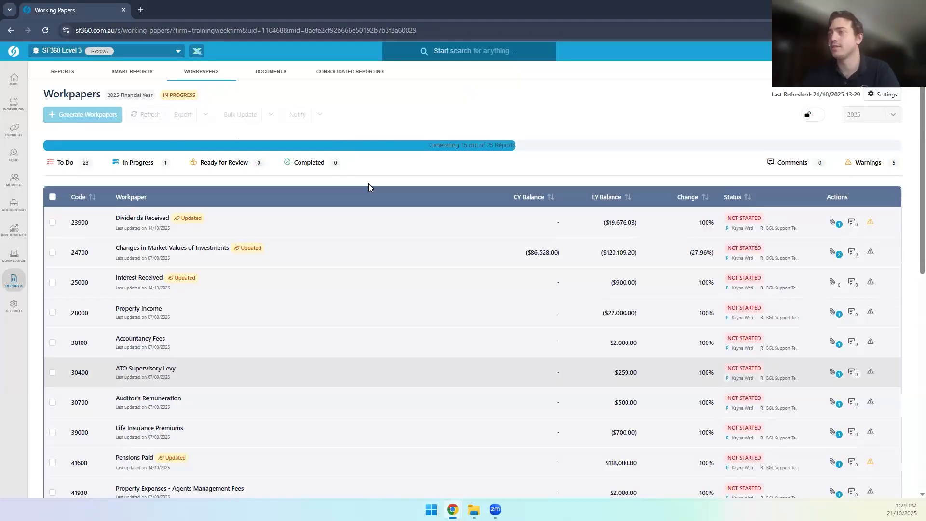
{"action": "left_click_drag", "start_coordinate": [450, 147], "coordinate": [493, 147]}
{"action": "left_click", "coordinate": [492, 147]}
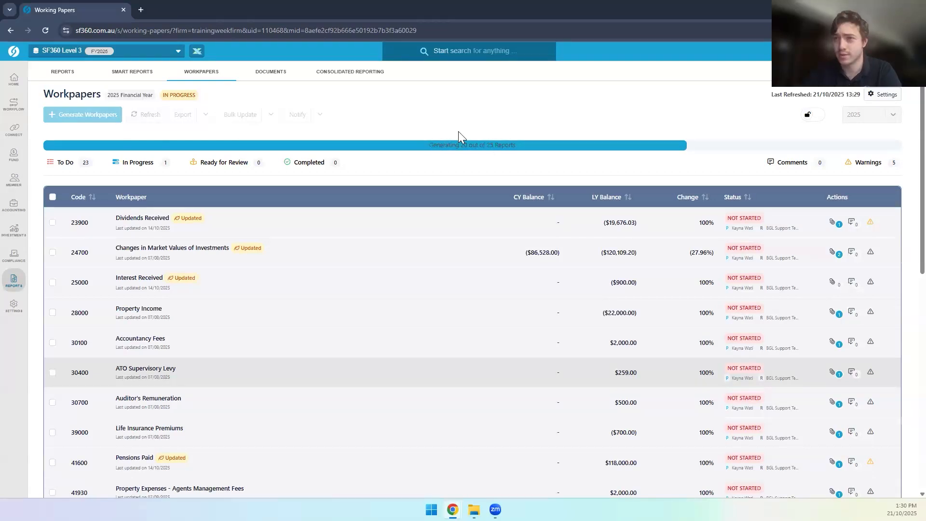
Step: Open the 77600 Shares in Listed Companies (Australian) workpaper
{"action": "scroll", "coordinate": [371, 281], "scroll_direction": "down", "scroll_amount": 3}
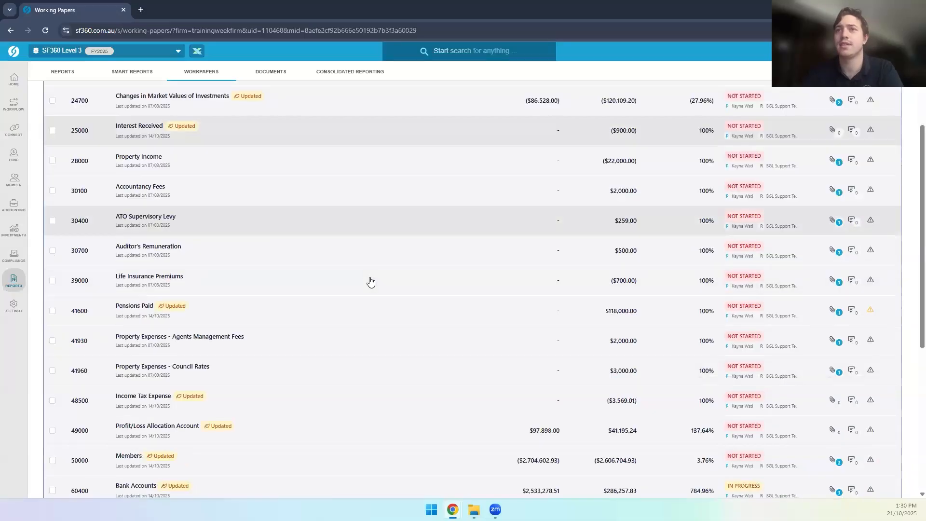
{"action": "scroll", "coordinate": [370, 281], "scroll_direction": "down", "scroll_amount": 1}
{"action": "scroll", "coordinate": [370, 281], "scroll_direction": "down", "scroll_amount": 1}
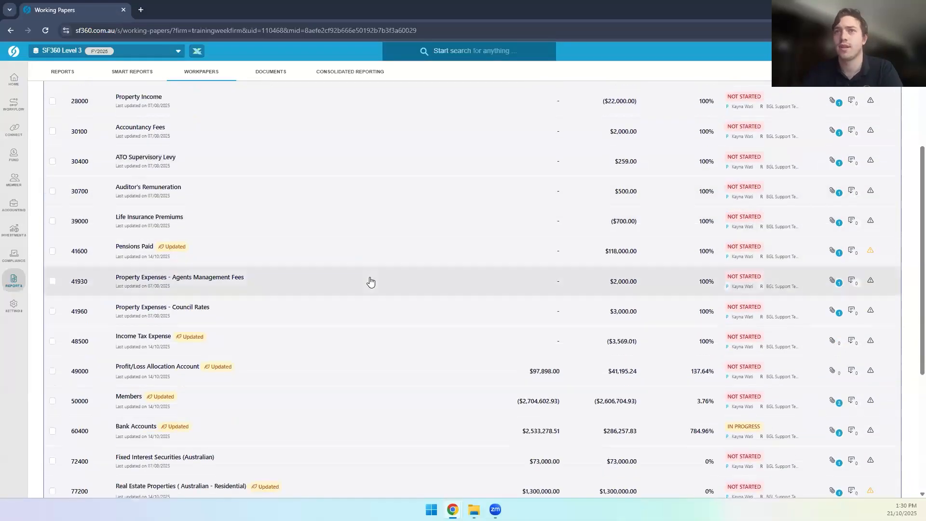
{"action": "scroll", "coordinate": [314, 302], "scroll_direction": "down", "scroll_amount": 3}
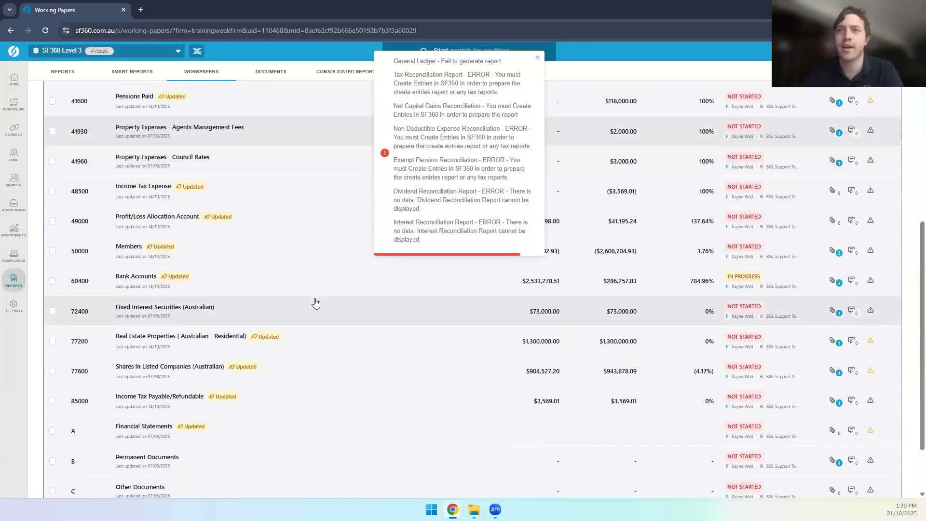
{"action": "scroll", "coordinate": [314, 302], "scroll_direction": "down", "scroll_amount": 1}
{"action": "left_click", "coordinate": [180, 346]}
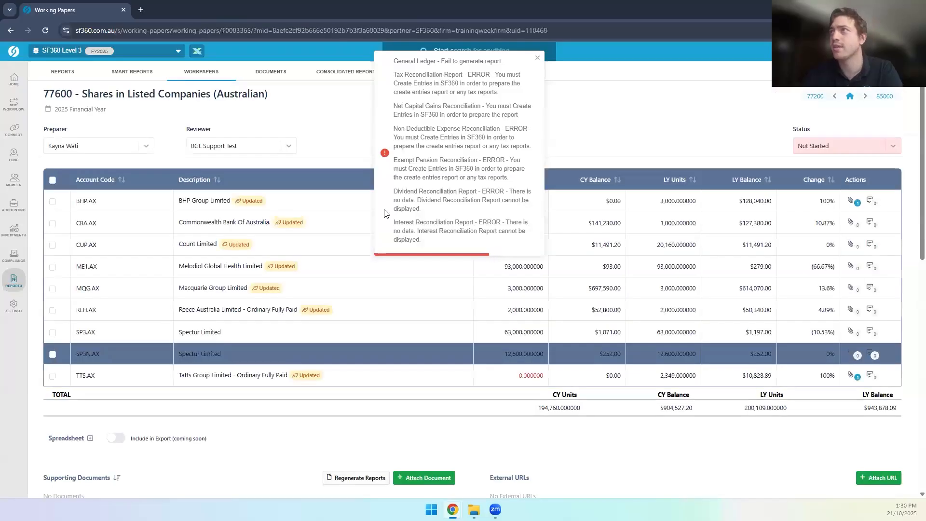
Step: Dismiss the report error notice and return to the Documents list
{"action": "left_click", "coordinate": [535, 60]}
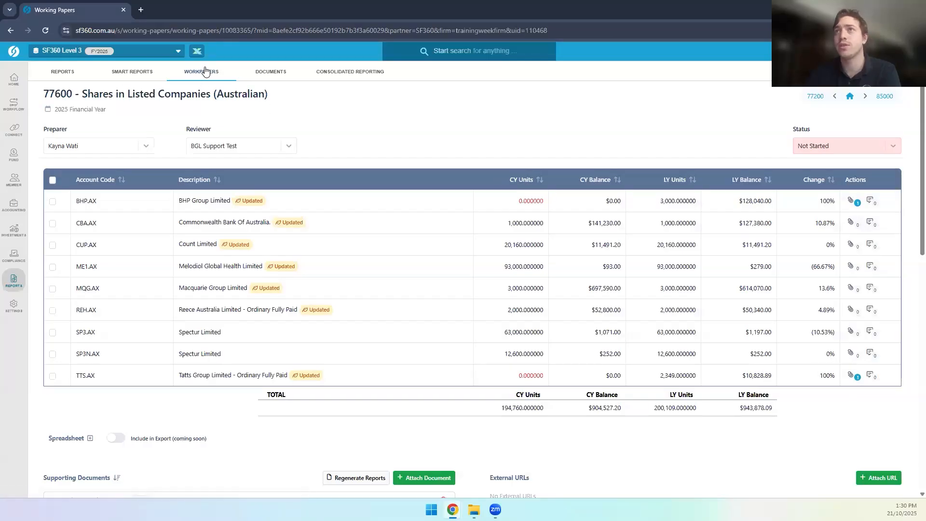
{"action": "left_click", "coordinate": [270, 73]}
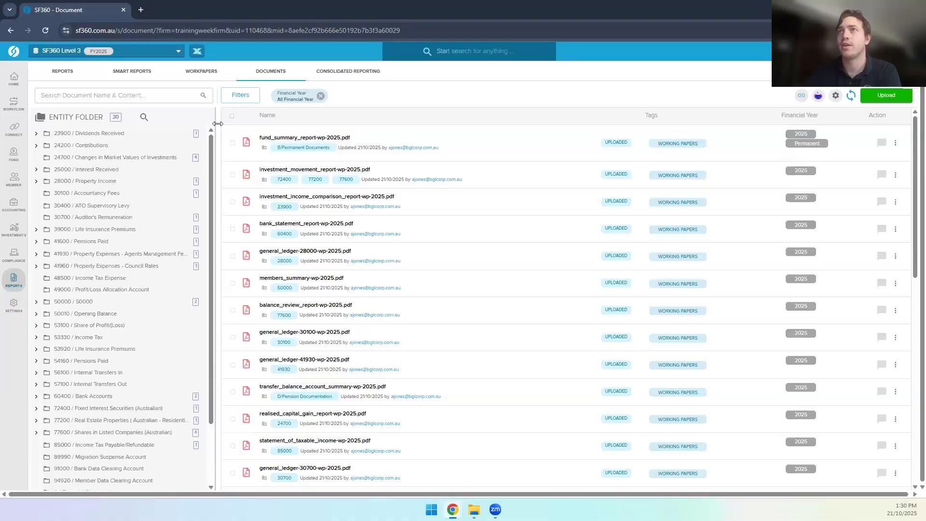
Step: Filter documents to CONTRACT NOTE and open a ContractNote.pdf
{"action": "left_click", "coordinate": [244, 96]}
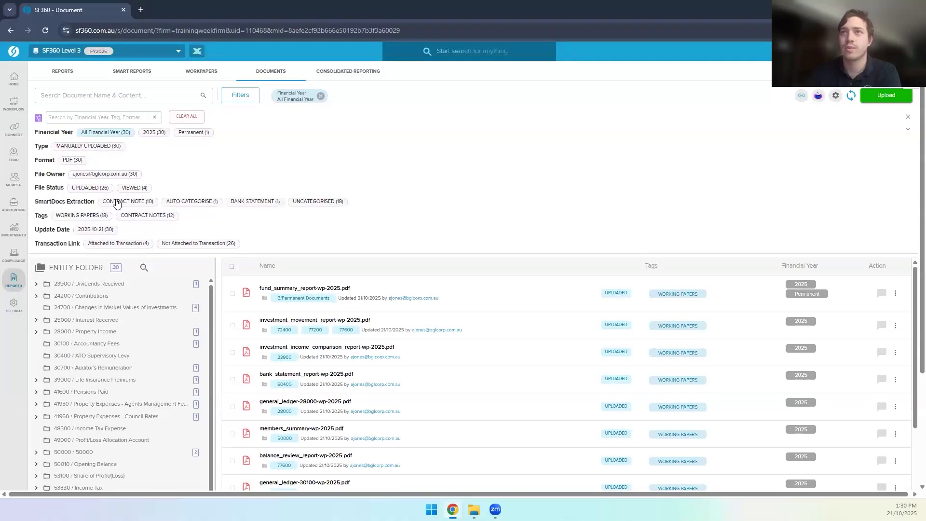
{"action": "left_click", "coordinate": [117, 202]}
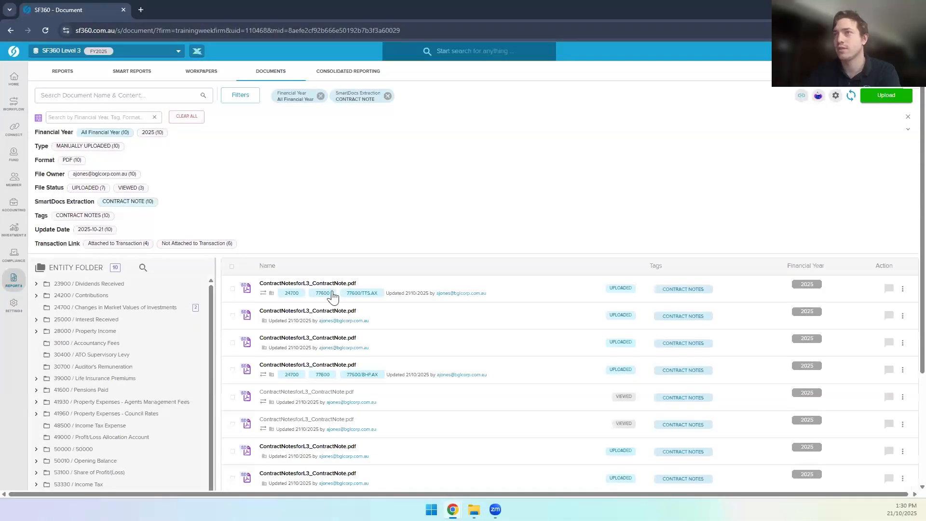
{"action": "scroll", "coordinate": [333, 347], "scroll_direction": "down", "scroll_amount": 1}
{"action": "scroll", "coordinate": [313, 357], "scroll_direction": "down", "scroll_amount": 1}
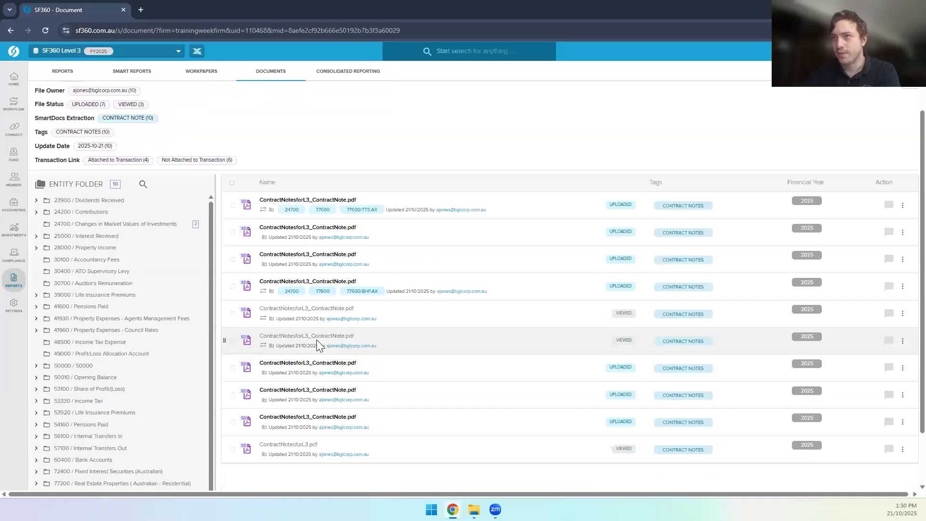
{"action": "left_click", "coordinate": [320, 309]}
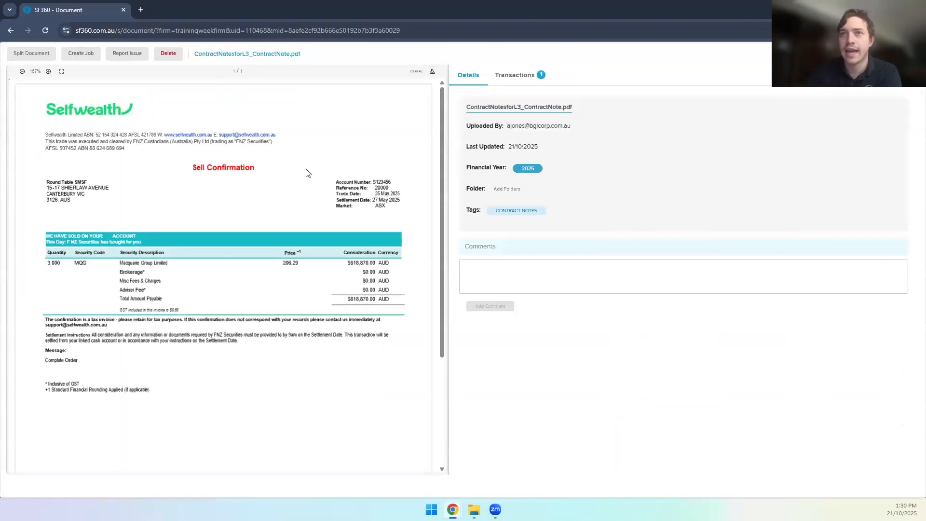
Step: File the Macquarie contract note in the 77600/MQG.AX folder and close the viewer
{"action": "left_click", "coordinate": [504, 194]}
{"action": "scroll", "coordinate": [517, 305], "scroll_direction": "down", "scroll_amount": 5}
{"action": "scroll", "coordinate": [517, 305], "scroll_direction": "down", "scroll_amount": 10}
{"action": "scroll", "coordinate": [517, 304], "scroll_direction": "down", "scroll_amount": 5}
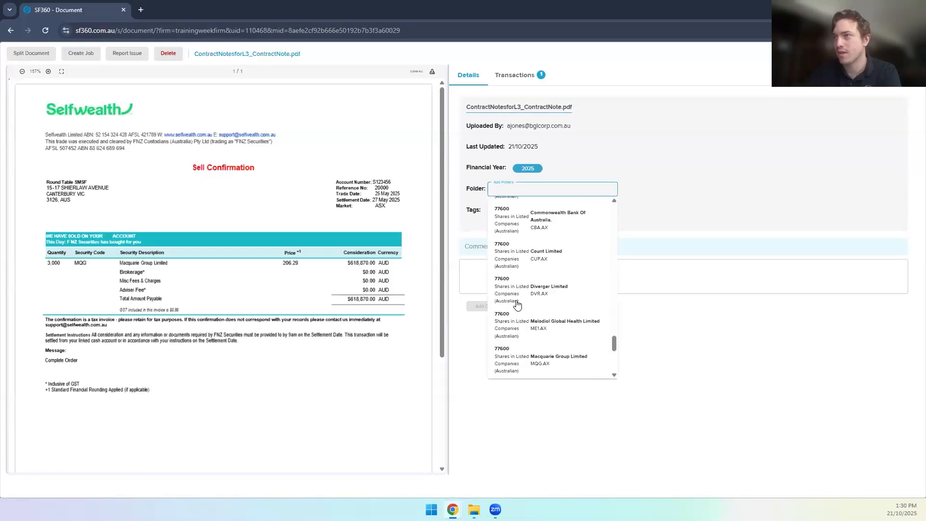
{"action": "left_click", "coordinate": [543, 361]}
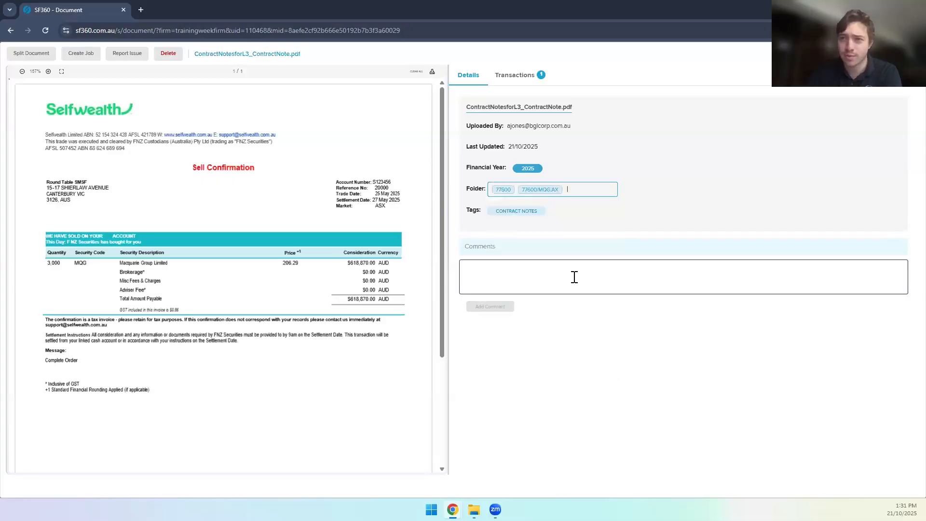
{"action": "left_click", "coordinate": [910, 54]}
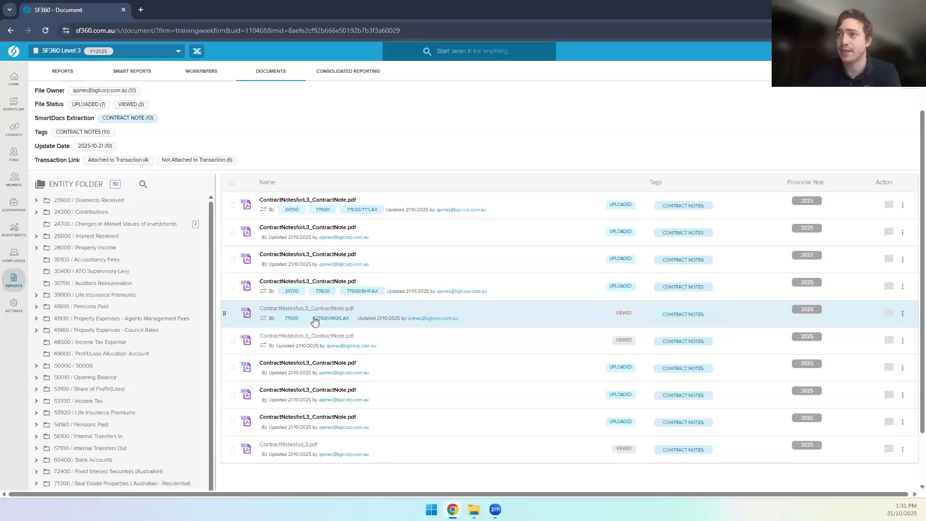
Step: Return to the 2025 Workpapers list, now showing one workpaper in progress and 23 to do
{"action": "left_click", "coordinate": [211, 76]}
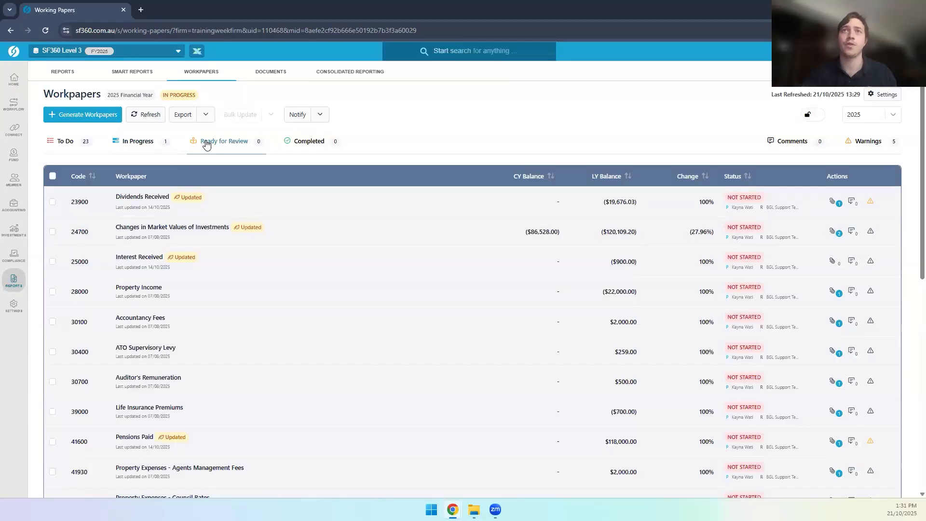
{"action": "mouse_move", "coordinate": [21, 133]}
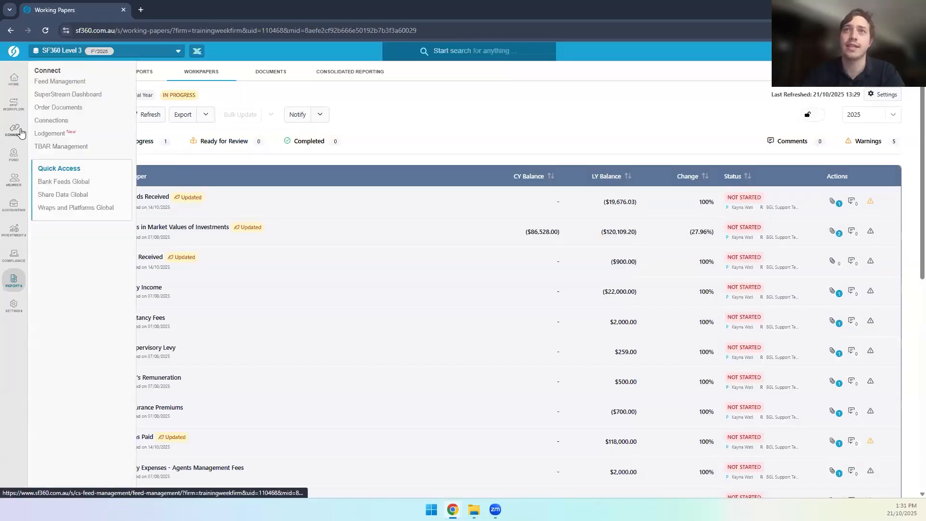
Step: Show the Lodgement Overview in ATO view with the Download Documents toggle switched off
{"action": "left_click", "coordinate": [55, 135]}
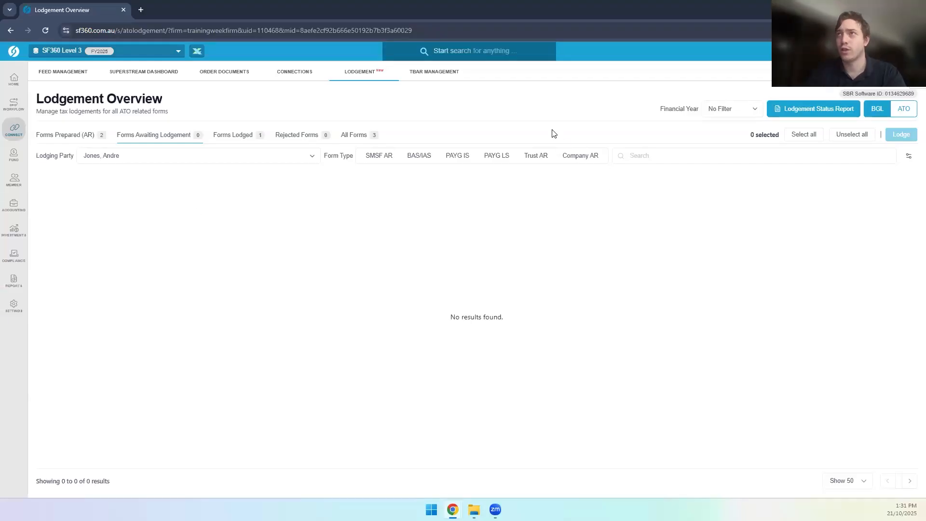
{"action": "left_click", "coordinate": [904, 113]}
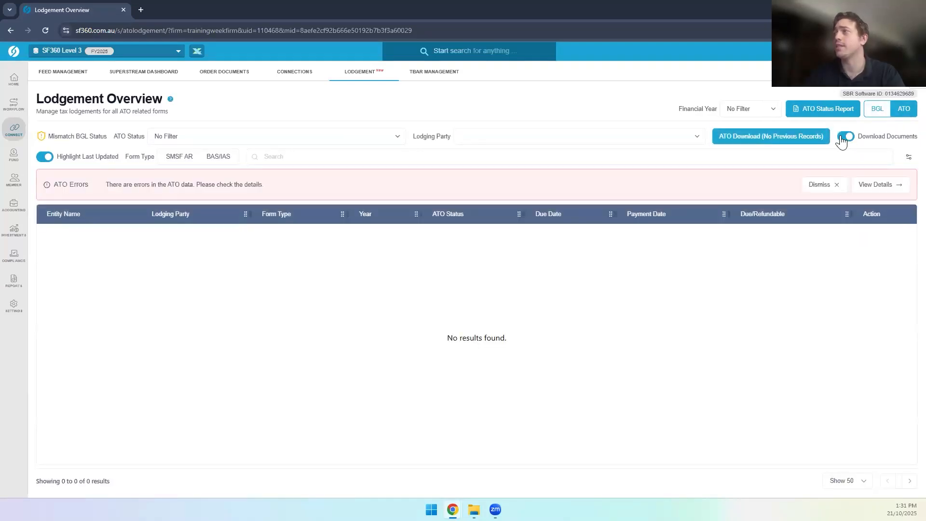
{"action": "left_click", "coordinate": [845, 137]}
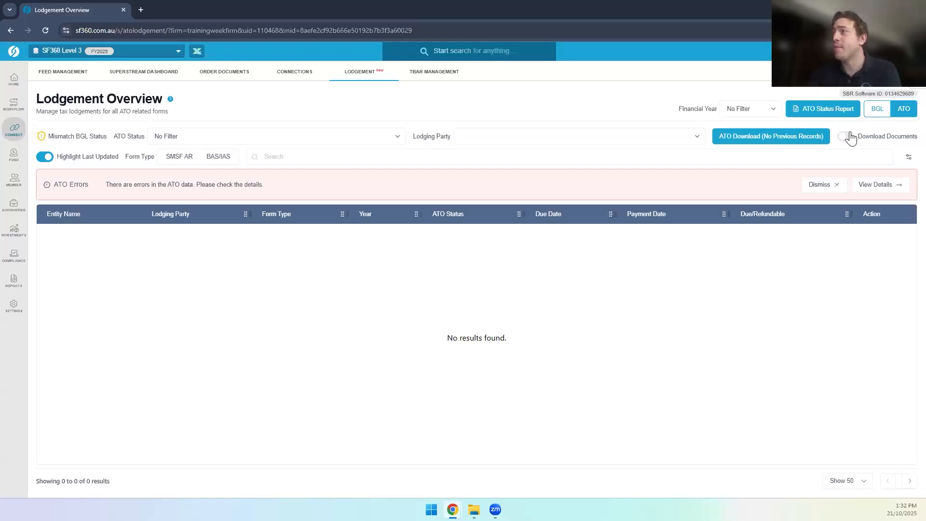
Step: Turn on Download Documents and confirm ATO correspondence download for all entities in the licence
{"action": "left_click", "coordinate": [847, 136]}
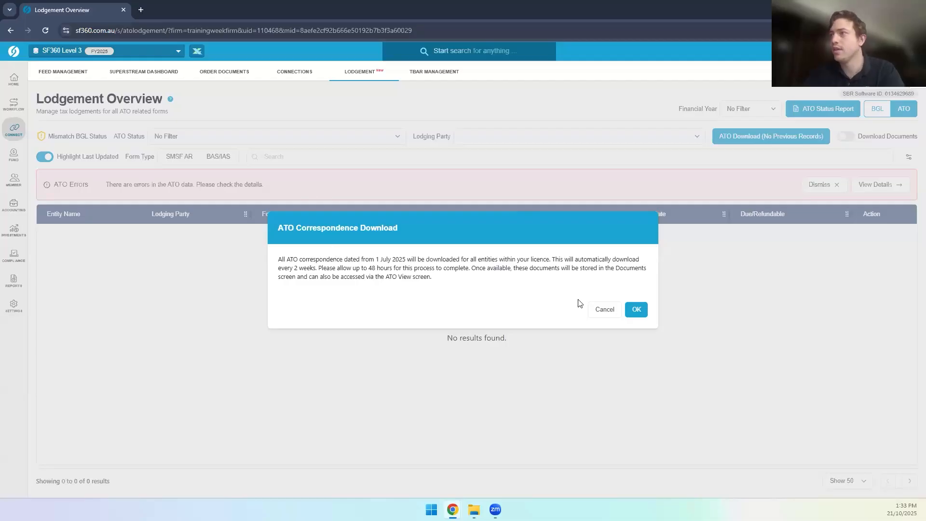
{"action": "left_click", "coordinate": [611, 314]}
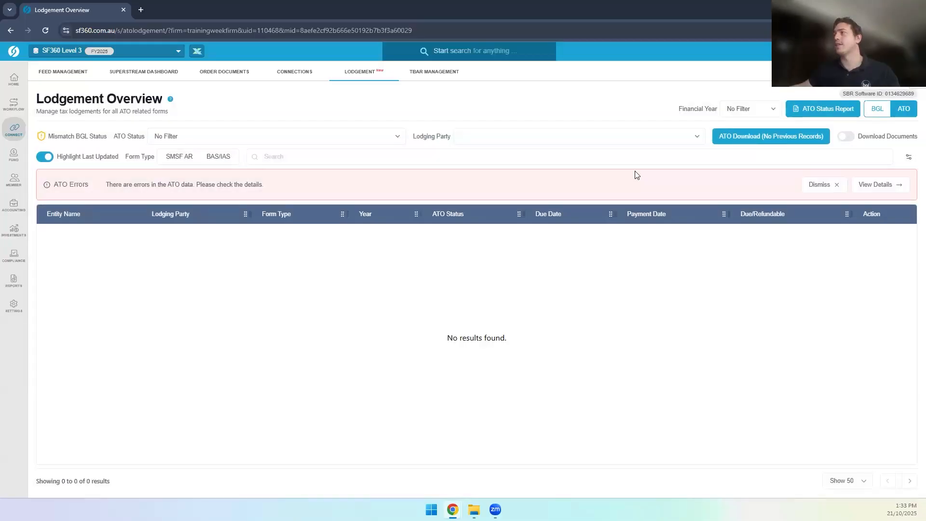
{"action": "left_click", "coordinate": [847, 140]}
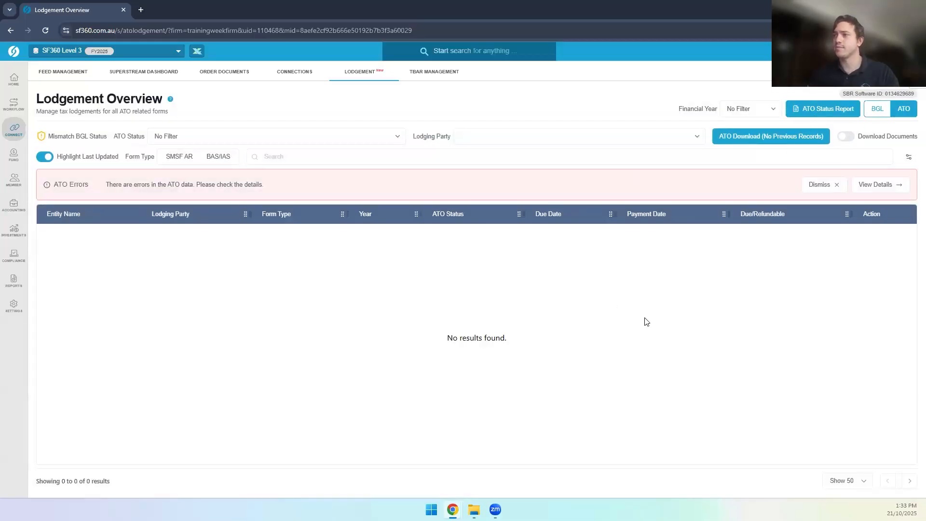
{"action": "left_click", "coordinate": [643, 316]}
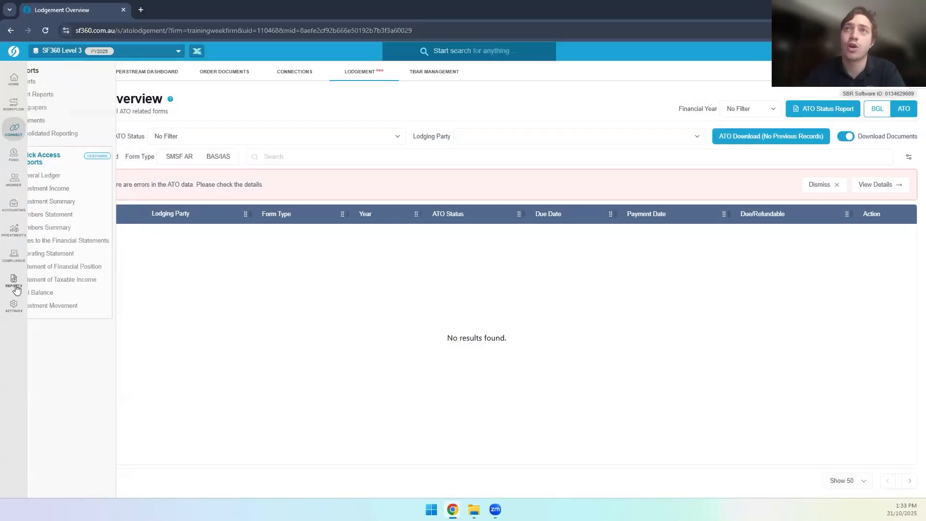
Step: Go to Documents and select the empty F / ATO Documents folder in the Entity Folder tree
{"action": "mouse_move", "coordinate": [14, 279]}
{"action": "left_click", "coordinate": [62, 125]}
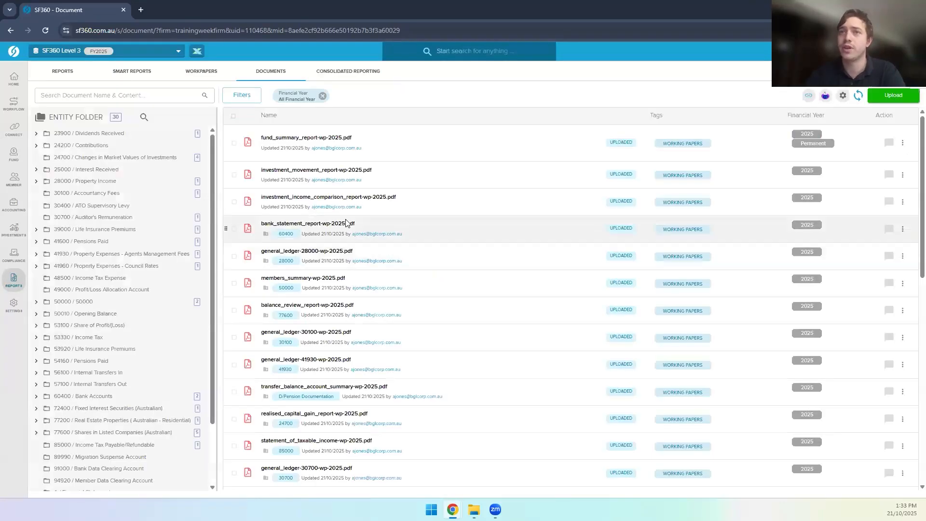
{"action": "scroll", "coordinate": [115, 301], "scroll_direction": "down", "scroll_amount": 2}
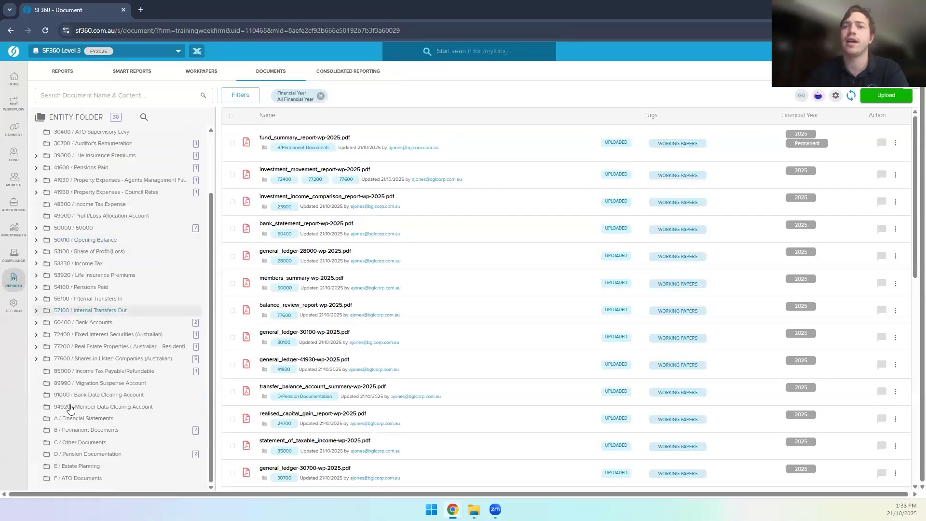
{"action": "left_click", "coordinate": [75, 470]}
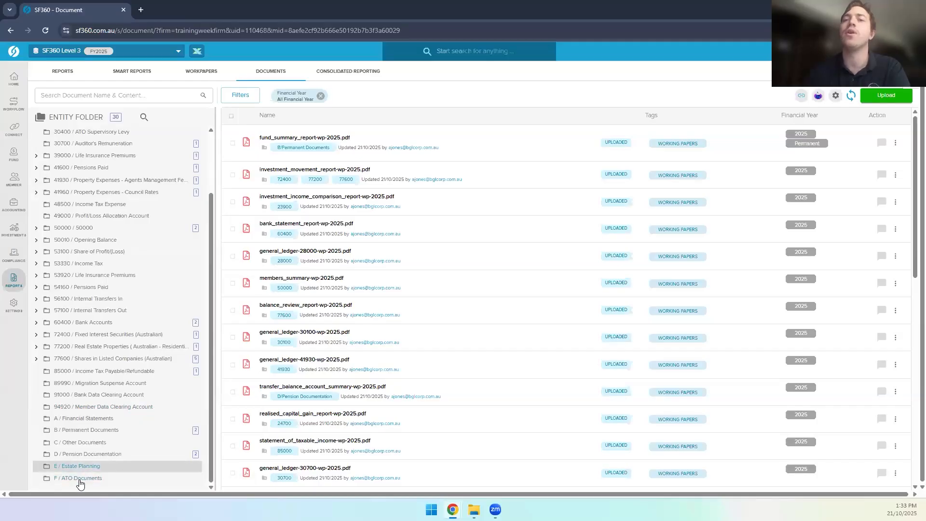
{"action": "left_click", "coordinate": [80, 482]}
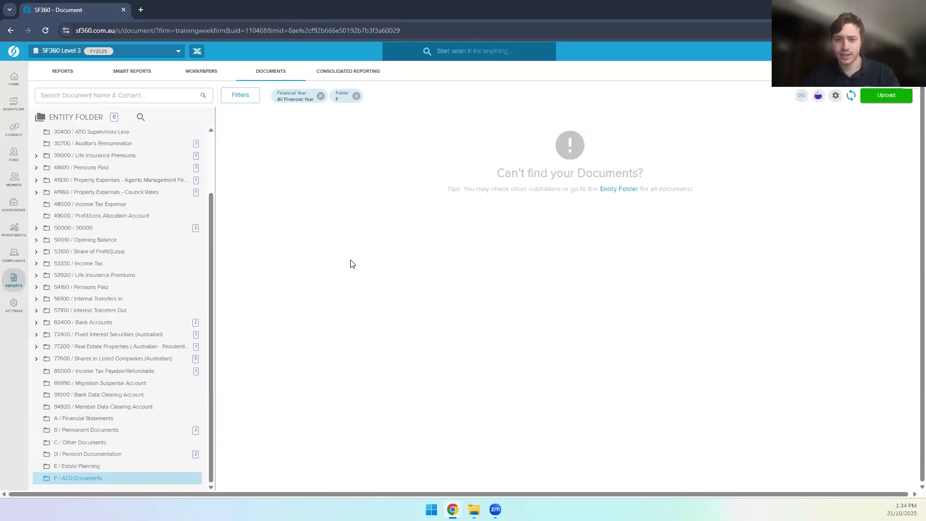
Step: Present the Documents Webinar deck full screen and advance two slides to 'Take Action Today!'
{"action": "key", "text": "alt+Tab"}
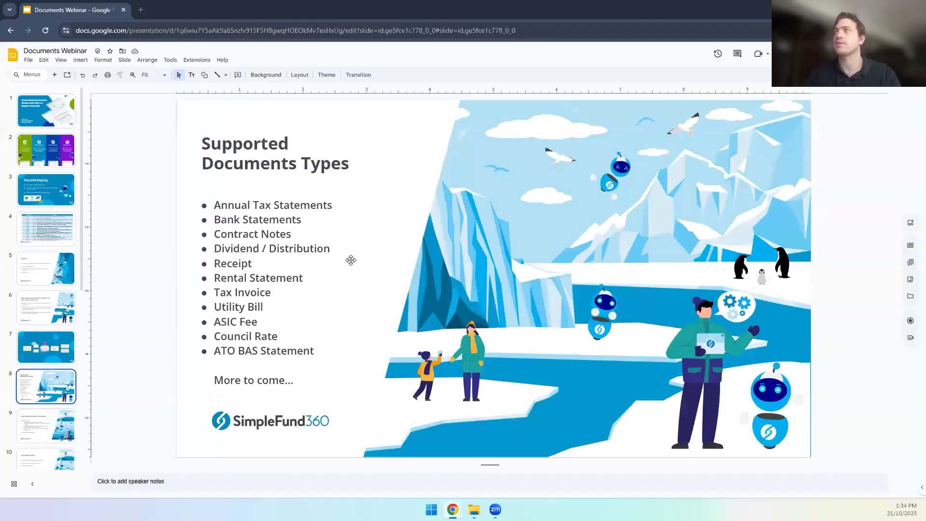
{"action": "key", "text": "ctrl+F5"}
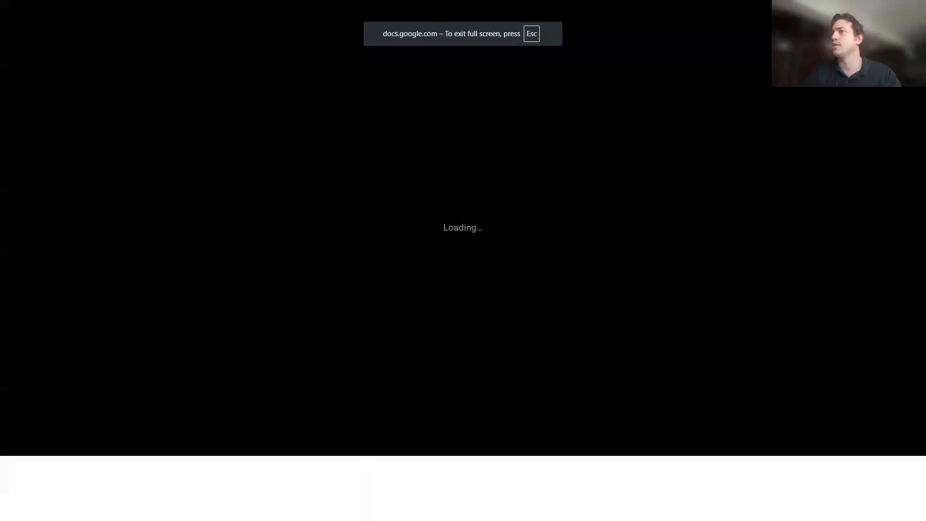
{"action": "key", "text": "Right"}
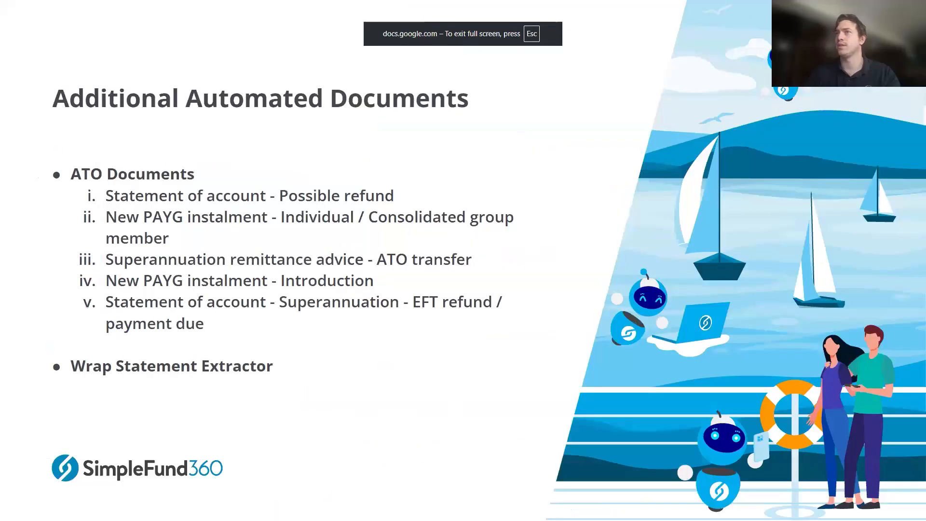
{"action": "key", "text": "Right"}
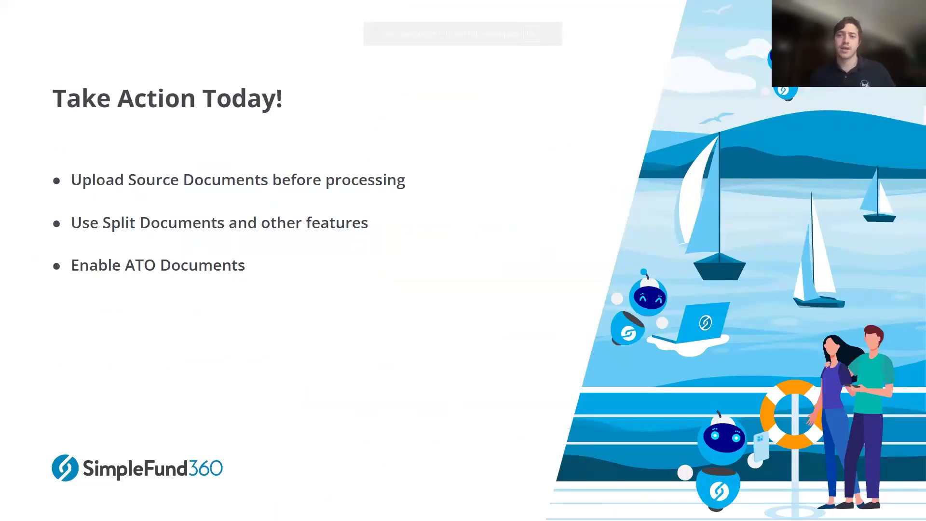